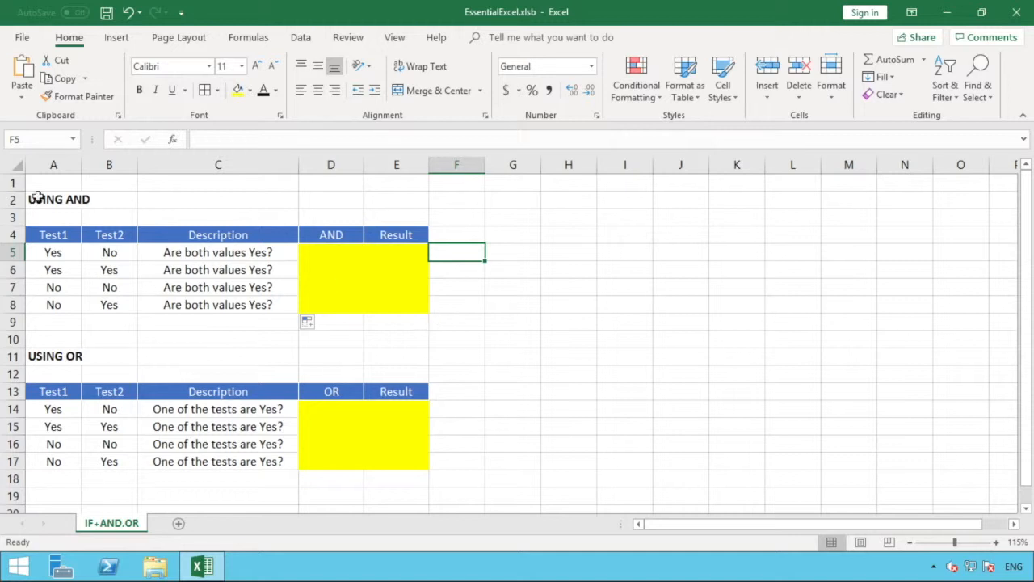
{"action": "left_click", "coordinate": [52, 203]}
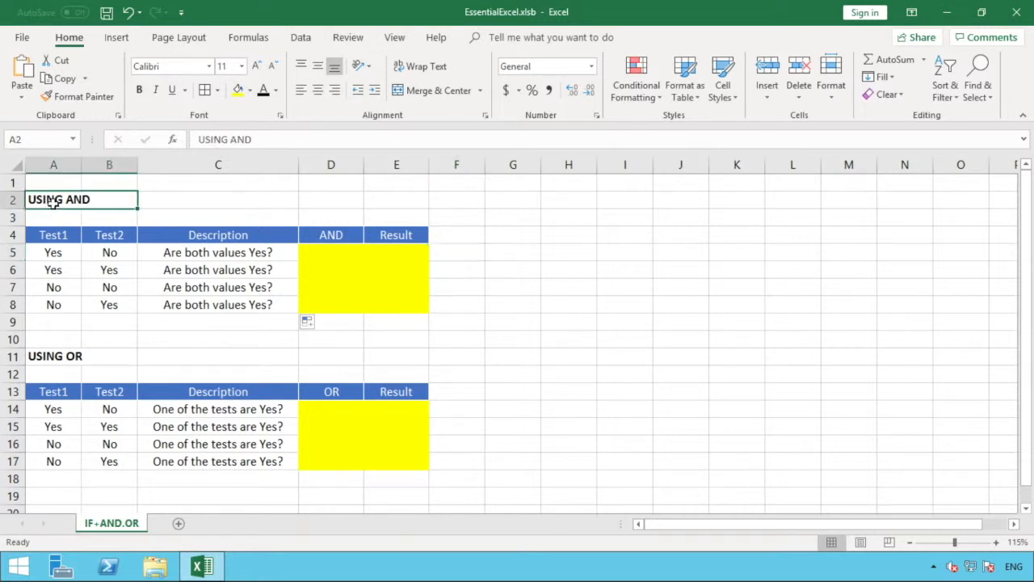
{"action": "left_click", "coordinate": [58, 360]}
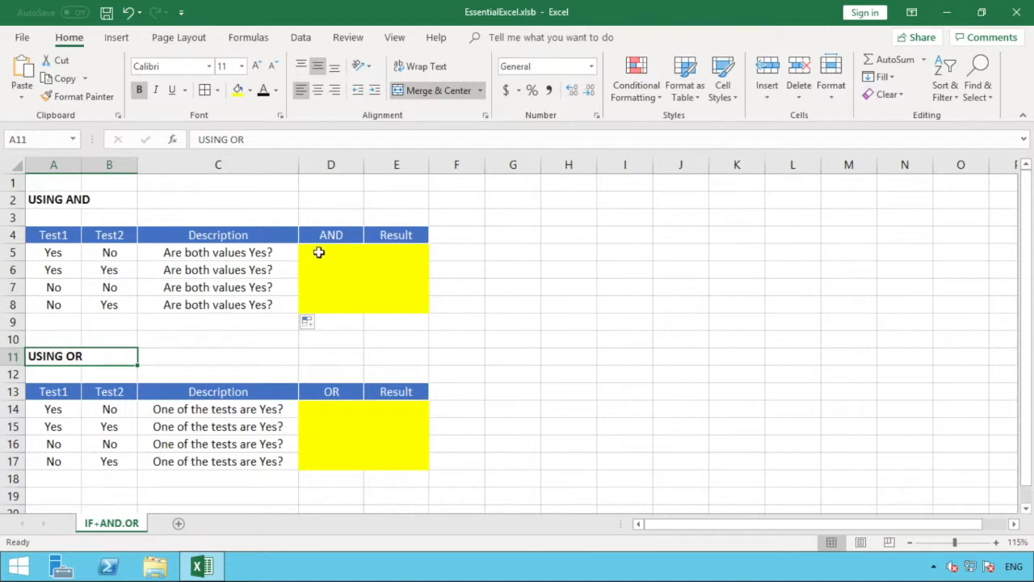
{"action": "left_click", "coordinate": [334, 160]}
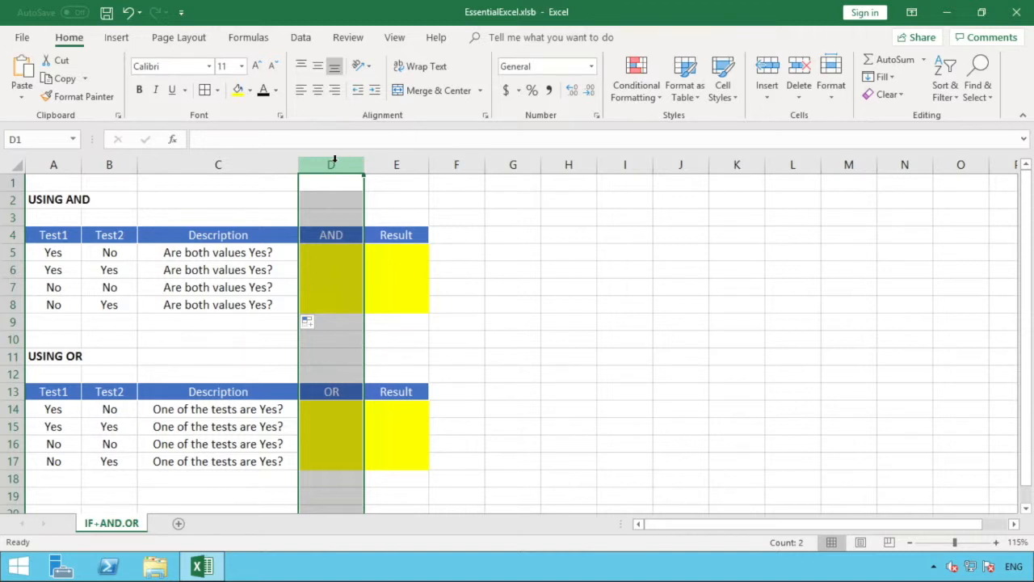
{"action": "left_click", "coordinate": [402, 162]}
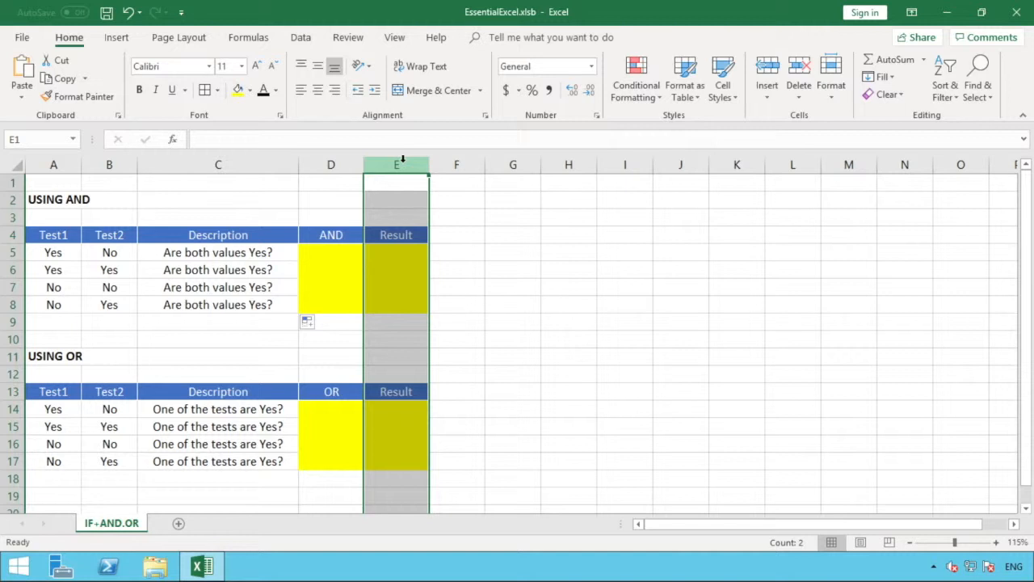
{"action": "left_click", "coordinate": [330, 256]}
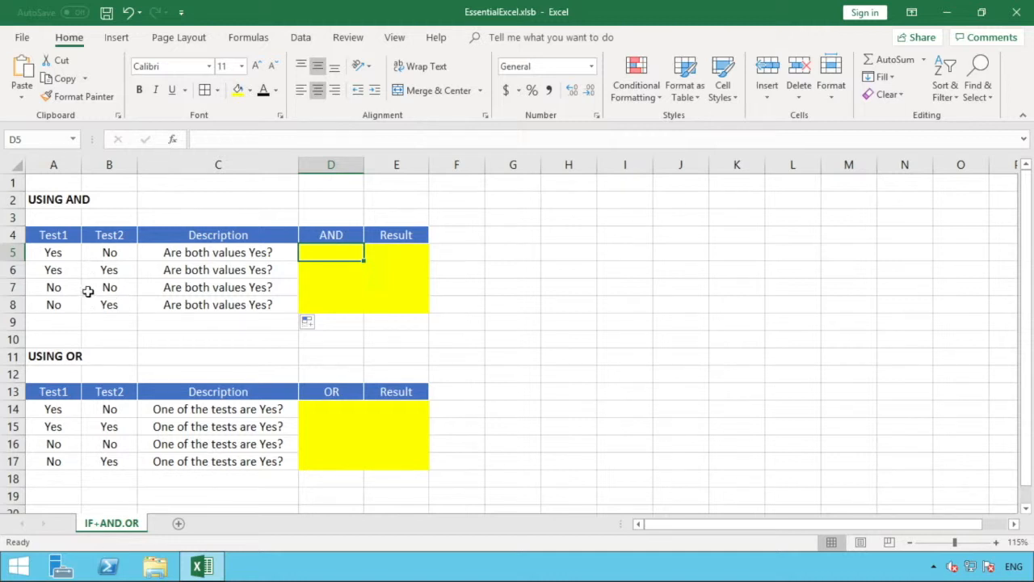
{"action": "left_click", "coordinate": [12, 270]}
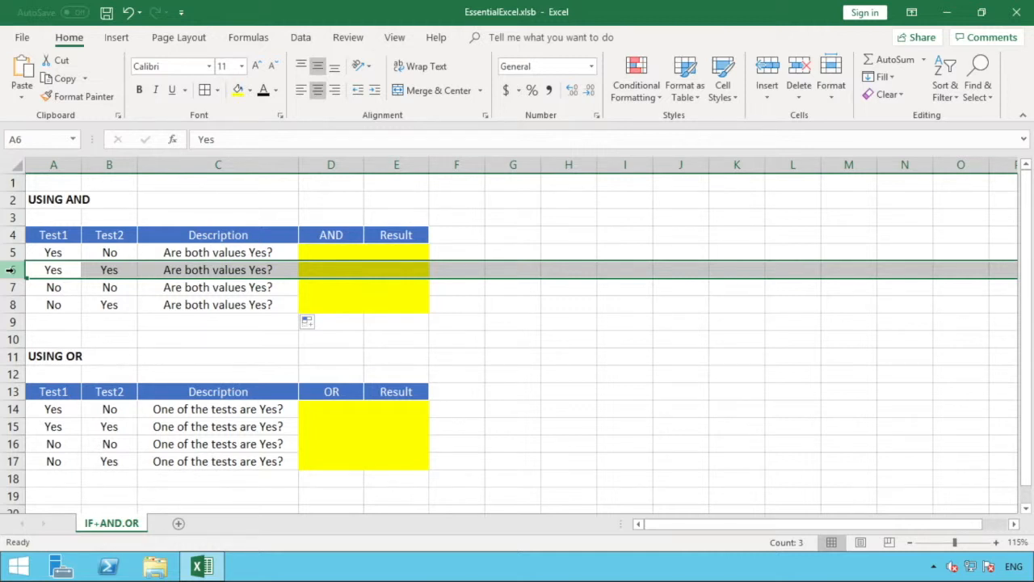
- Enter the formula =AND(A5="Yes",B5="Yes") in cell D5 to test whether both values are Yes
{"action": "left_click", "coordinate": [330, 252]}
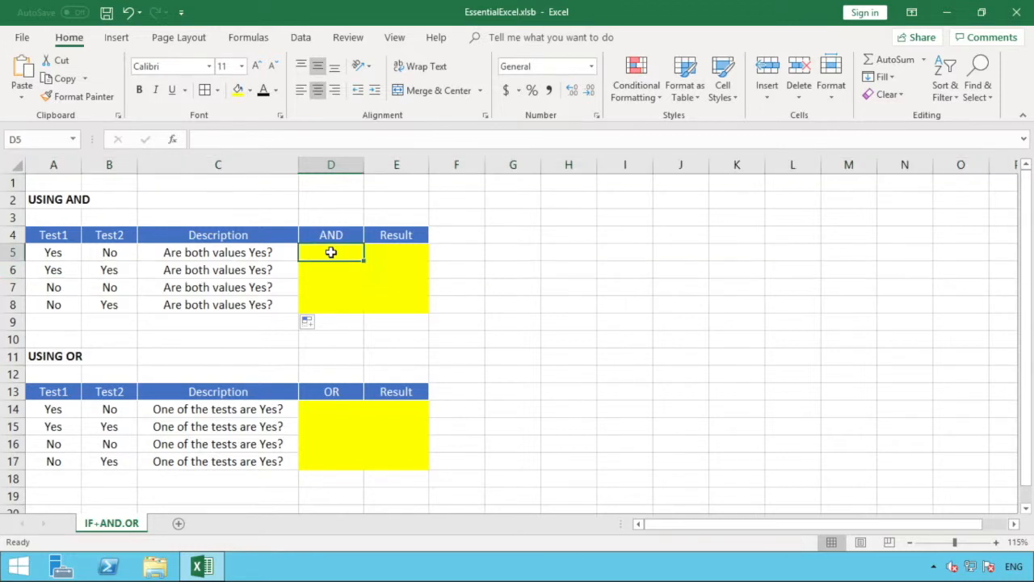
{"action": "type", "text": "="}
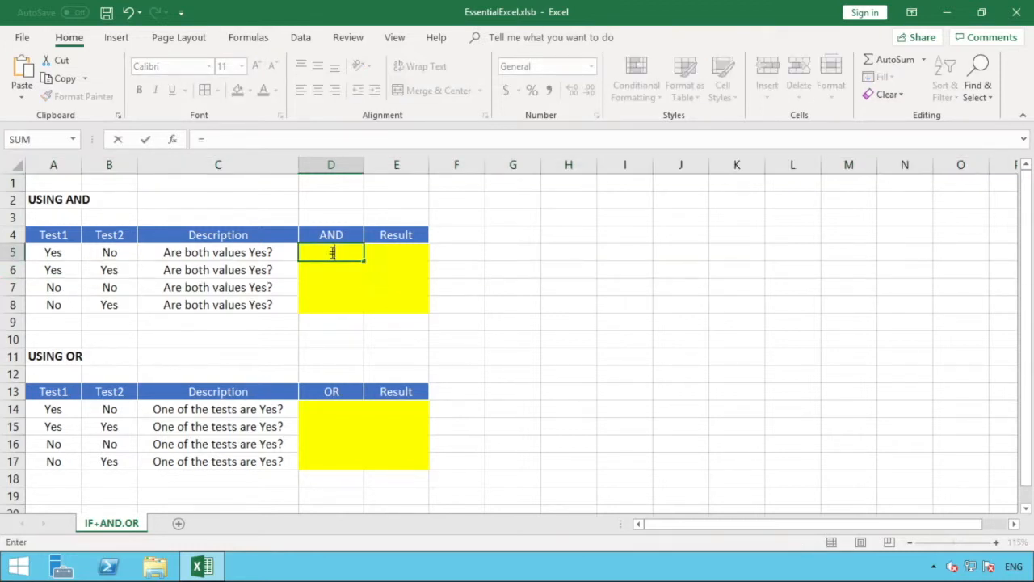
{"action": "type", "text": "AND"}
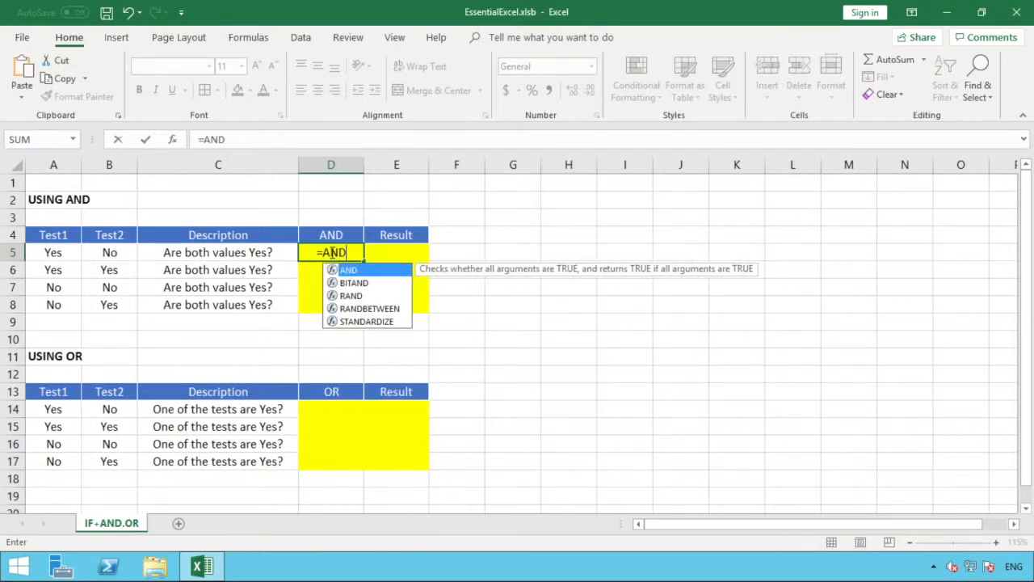
{"action": "type", "text": "("}
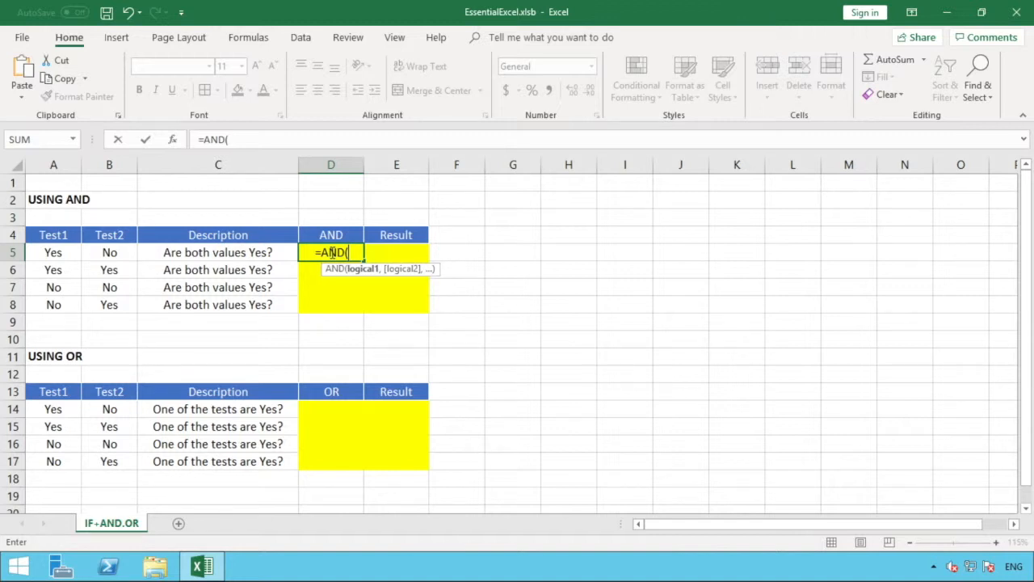
{"action": "left_click", "coordinate": [55, 254]}
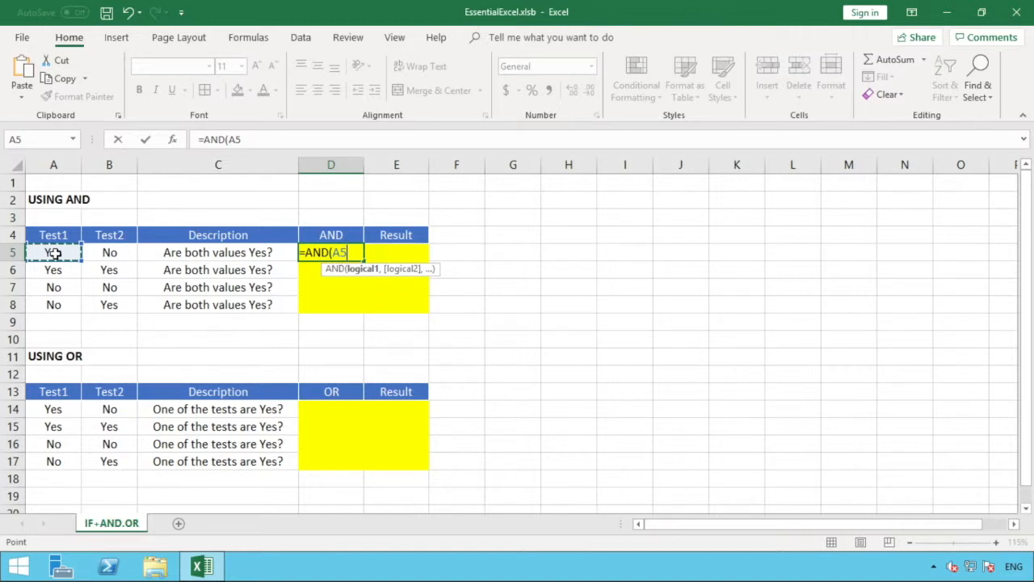
{"action": "type", "text": "="}
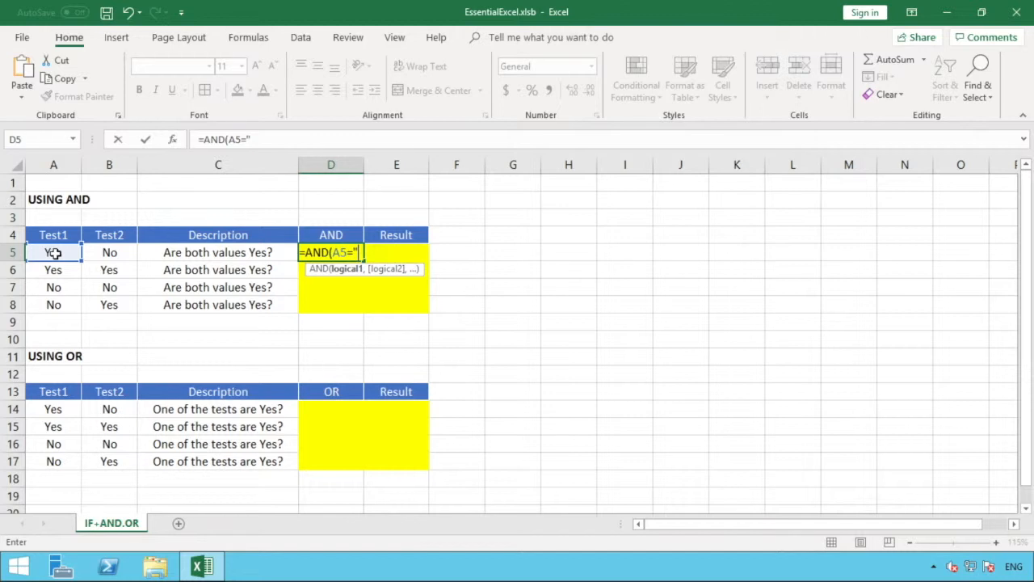
{"action": "type", "text": " Yes\""}
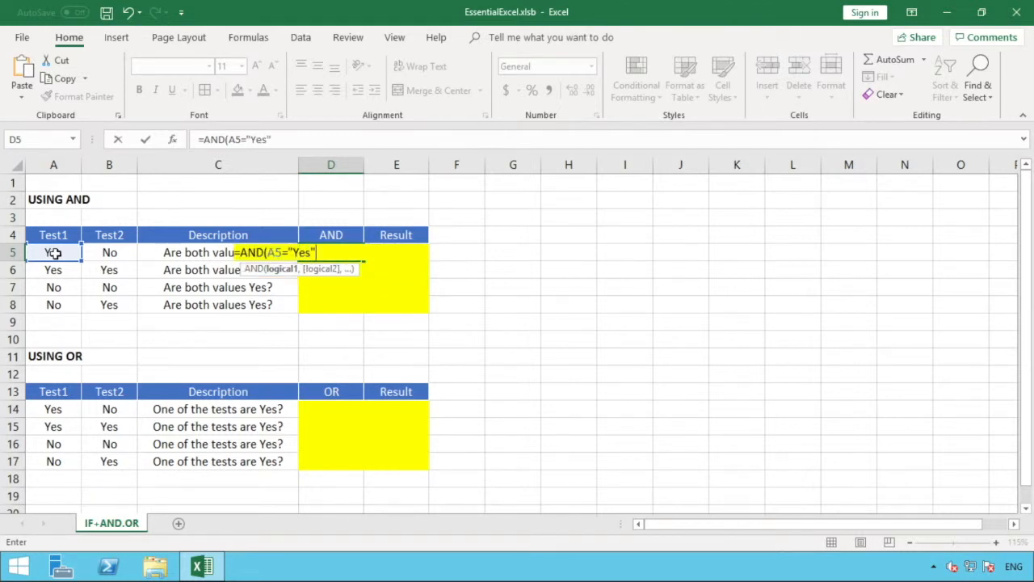
{"action": "type", "text": ","}
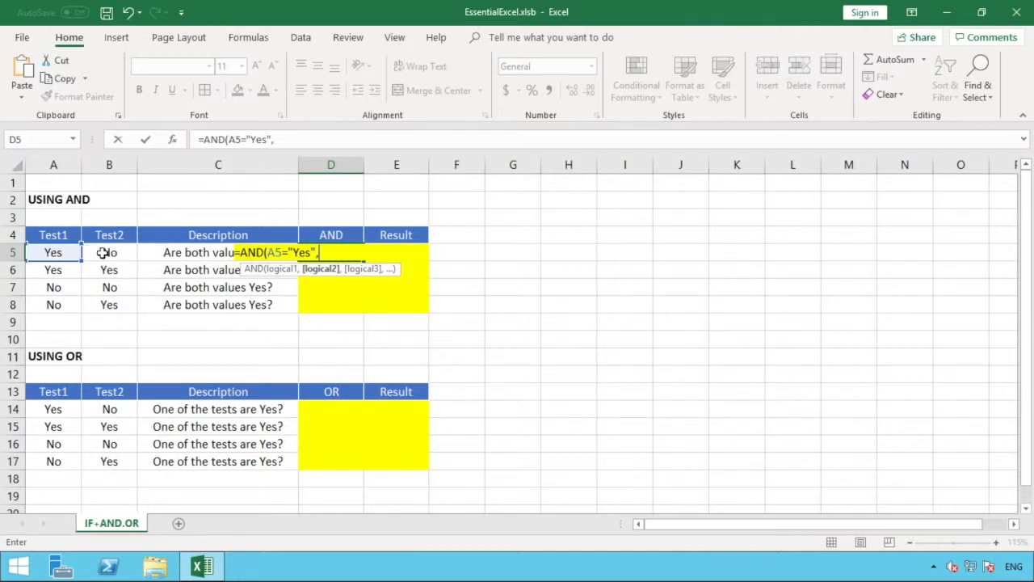
{"action": "left_click", "coordinate": [104, 253]}
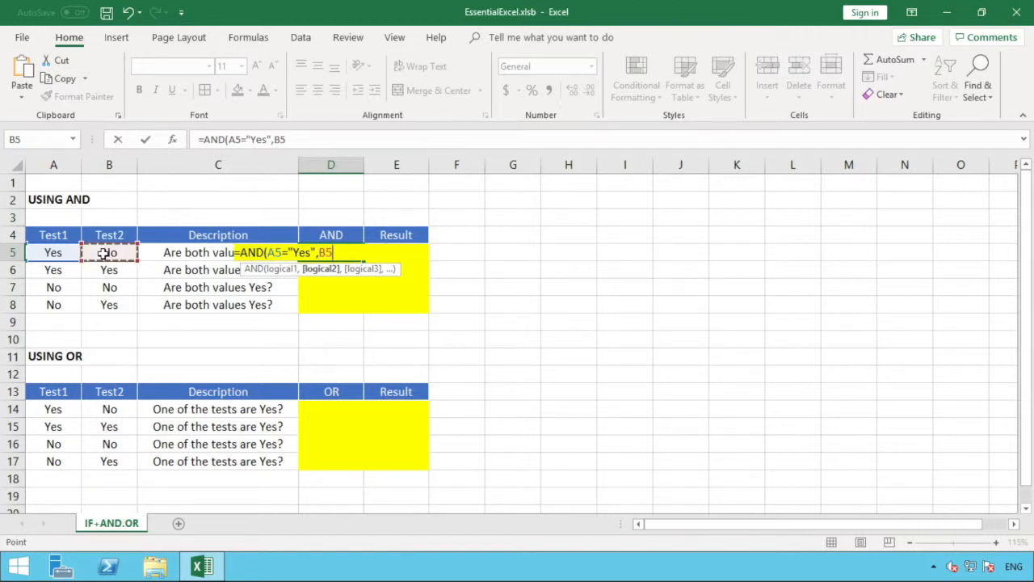
{"action": "type", "text": "=\"Yes\""}
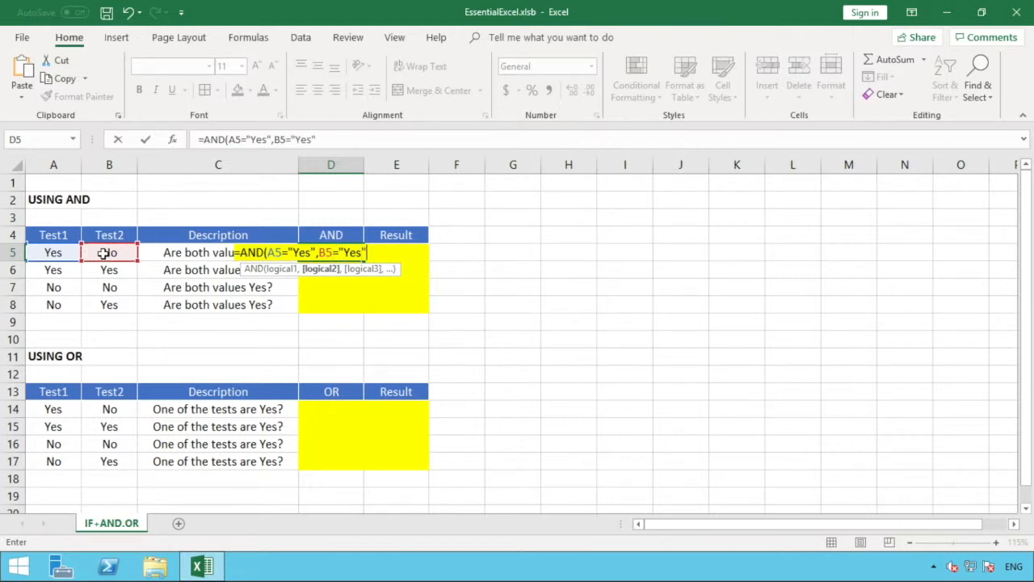
{"action": "type", "text": ")"}
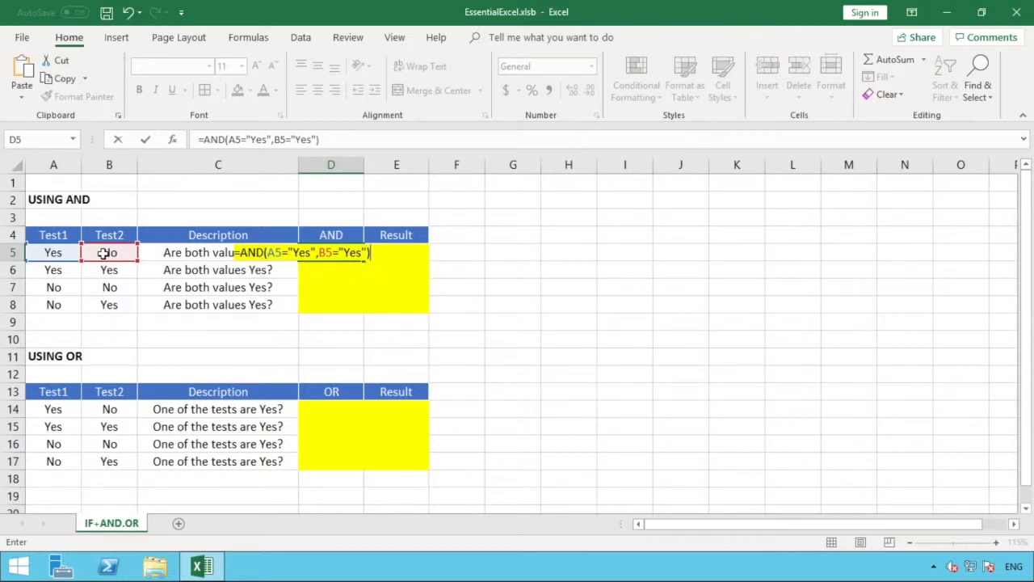
{"action": "key", "text": "Return"}
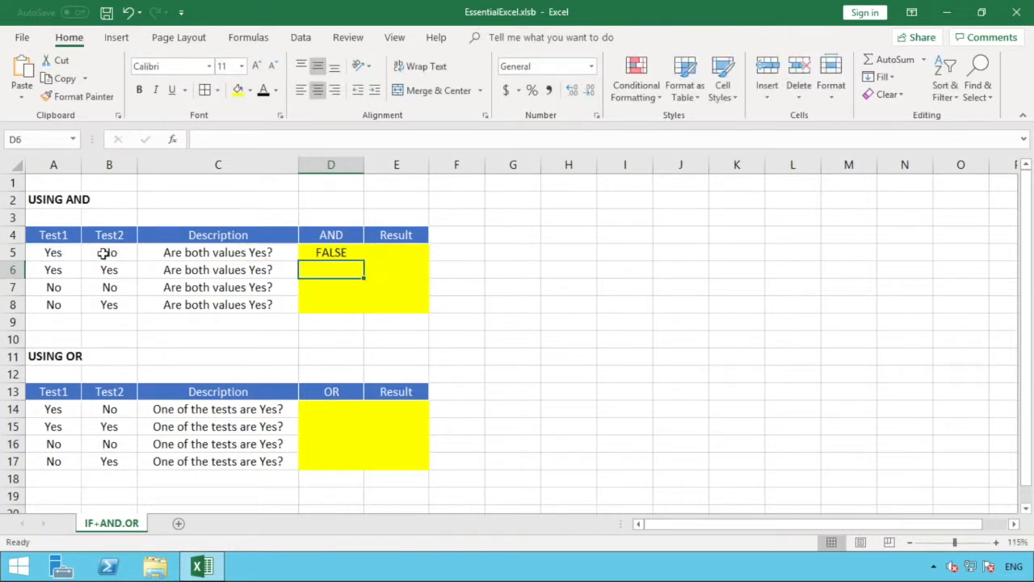
- Fill the AND formula from D5 down through D8 and check the copied formula in D6
{"action": "left_click", "coordinate": [356, 254]}
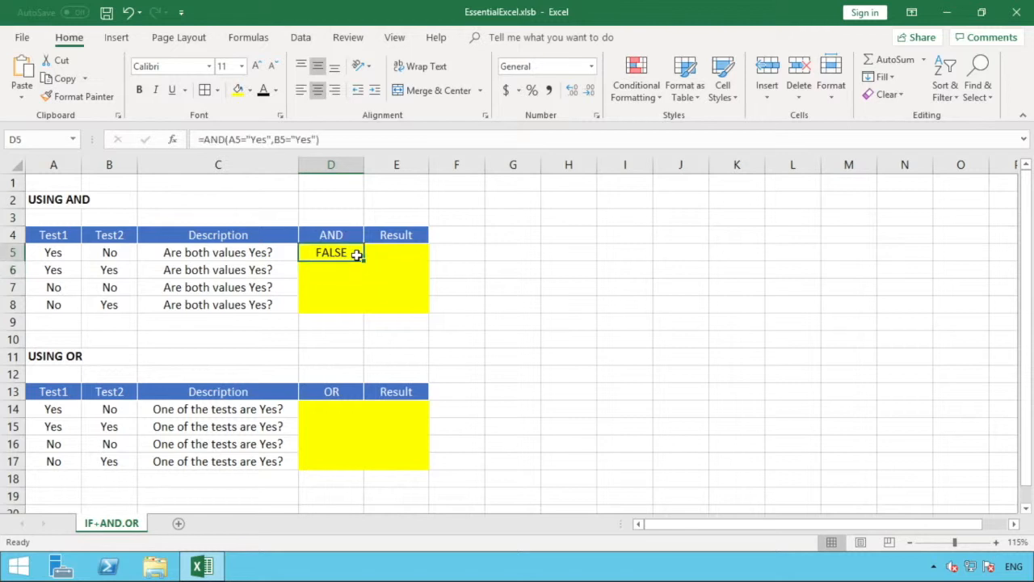
{"action": "left_click_drag", "start_coordinate": [365, 261], "coordinate": [356, 318]}
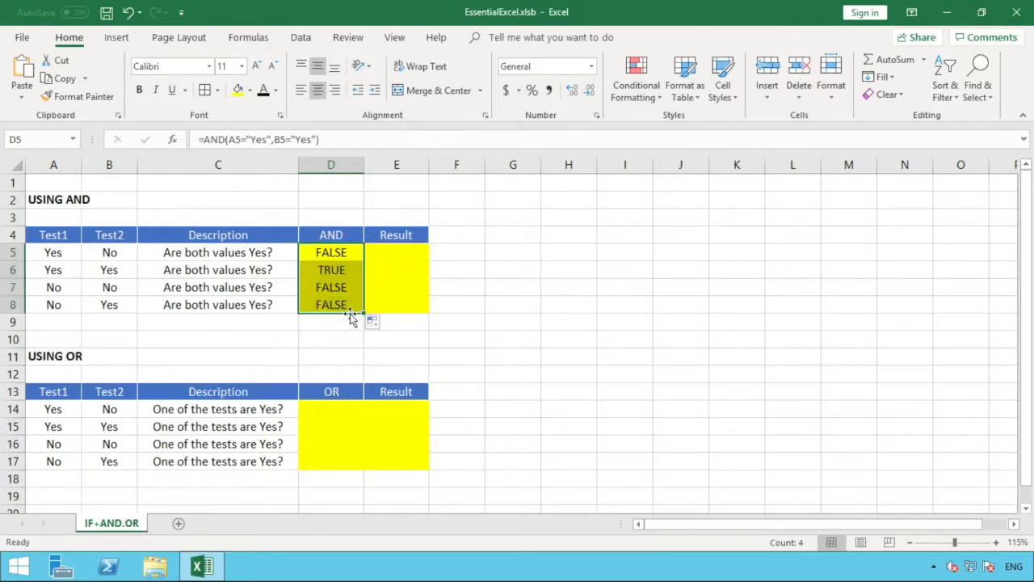
{"action": "left_click", "coordinate": [317, 299]}
{"action": "left_click", "coordinate": [337, 270]}
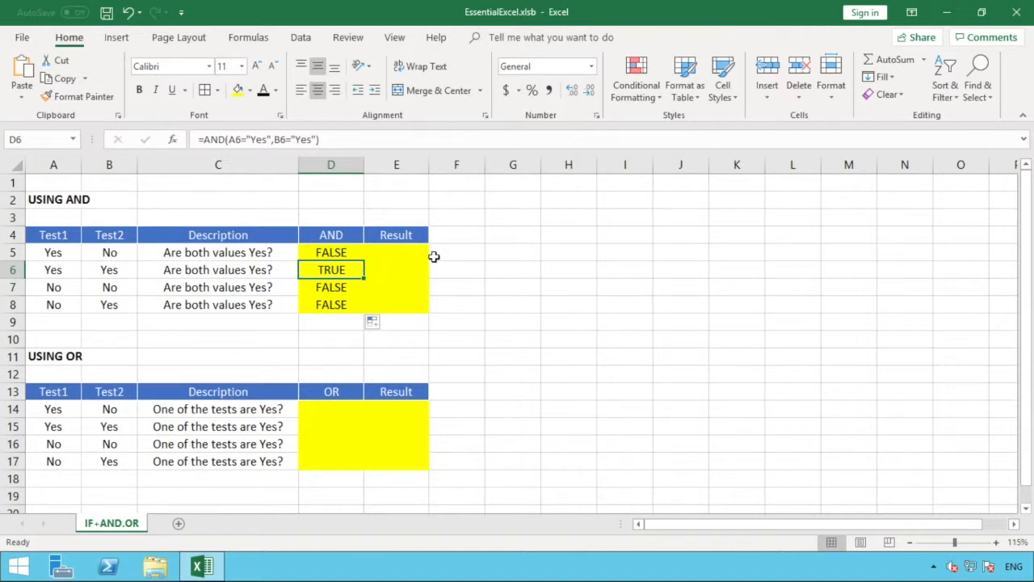
- Start an IF formula in cell E5 with the logical test AND(A5="Yes",B5="Yes")
{"action": "left_click", "coordinate": [401, 256]}
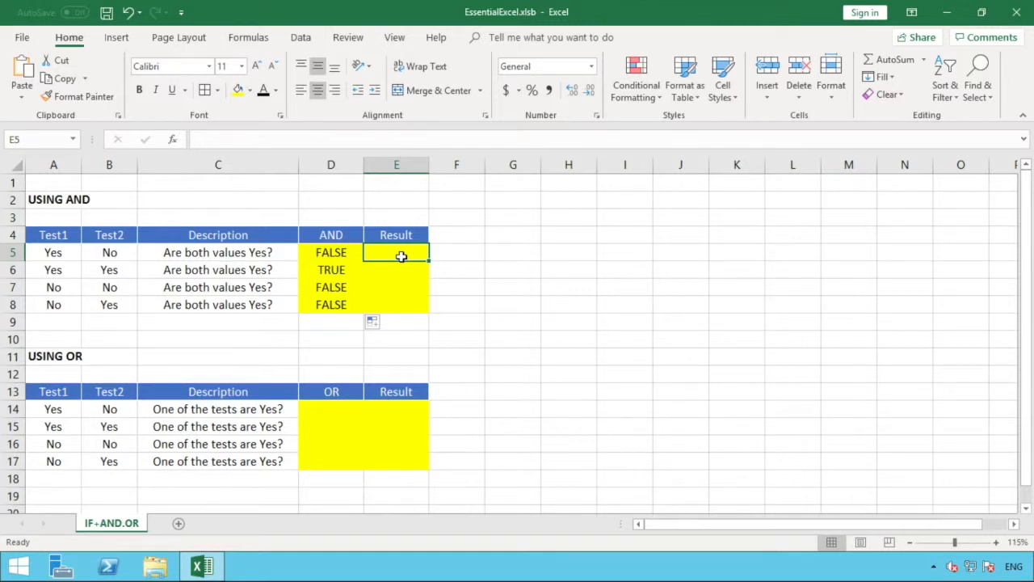
{"action": "left_click", "coordinate": [348, 254]}
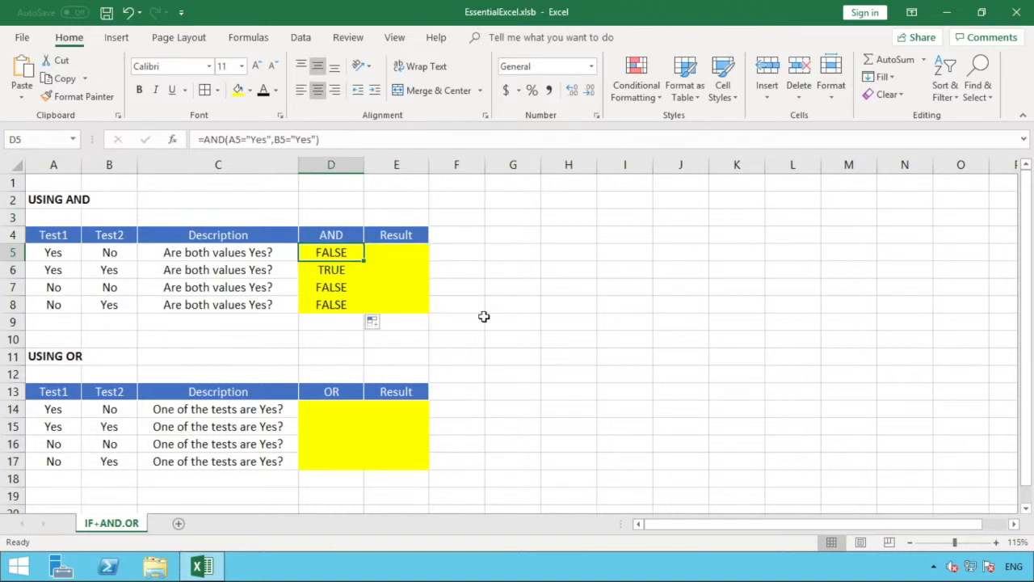
{"action": "left_click", "coordinate": [422, 251]}
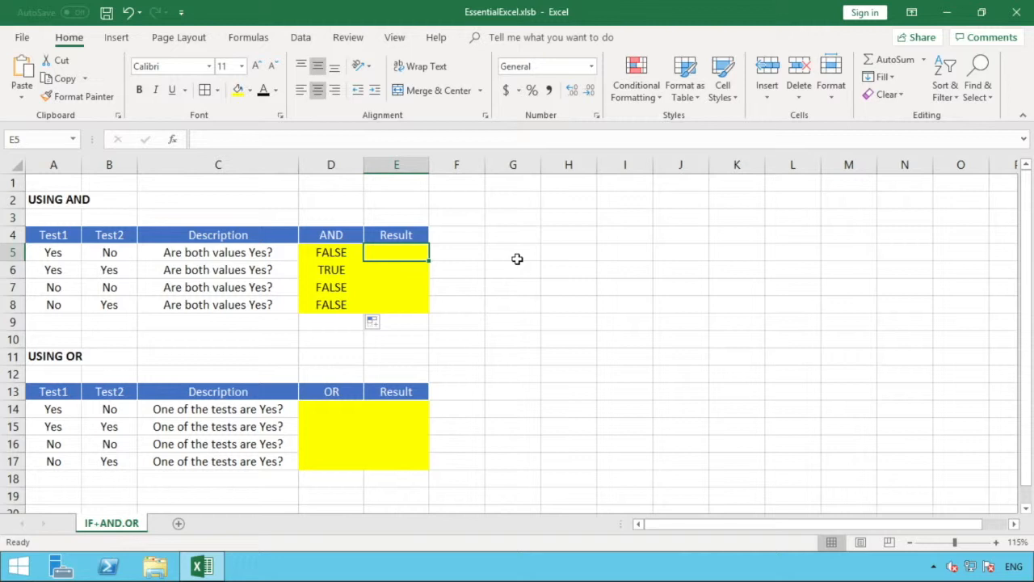
{"action": "type", "text": "="}
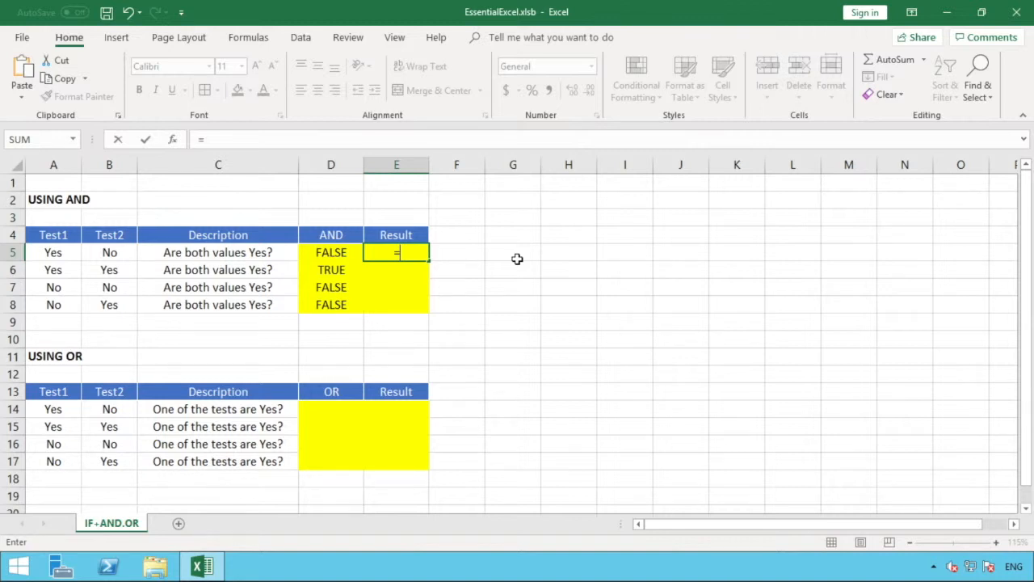
{"action": "type", "text": "IF("}
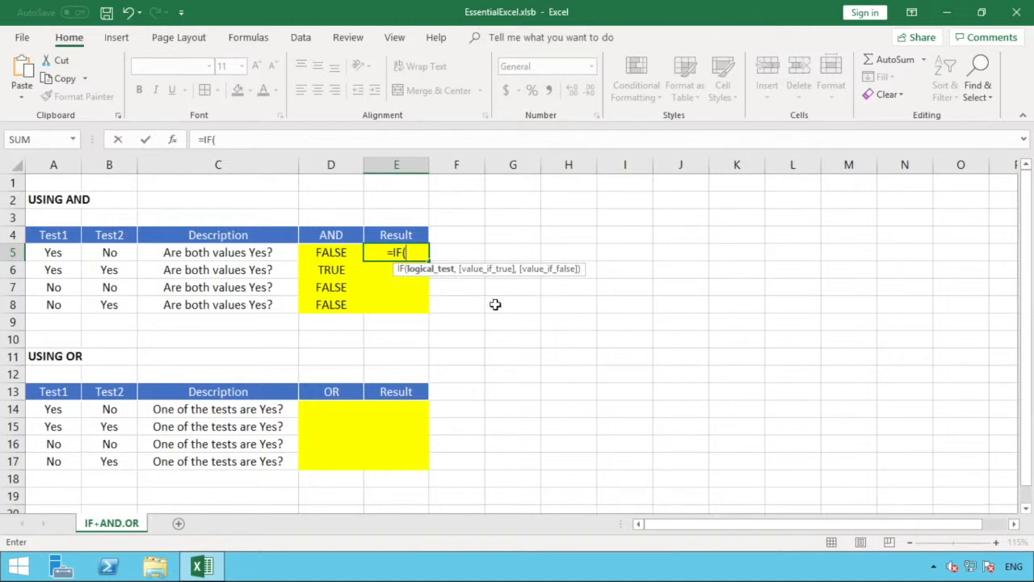
{"action": "type", "text": "A"}
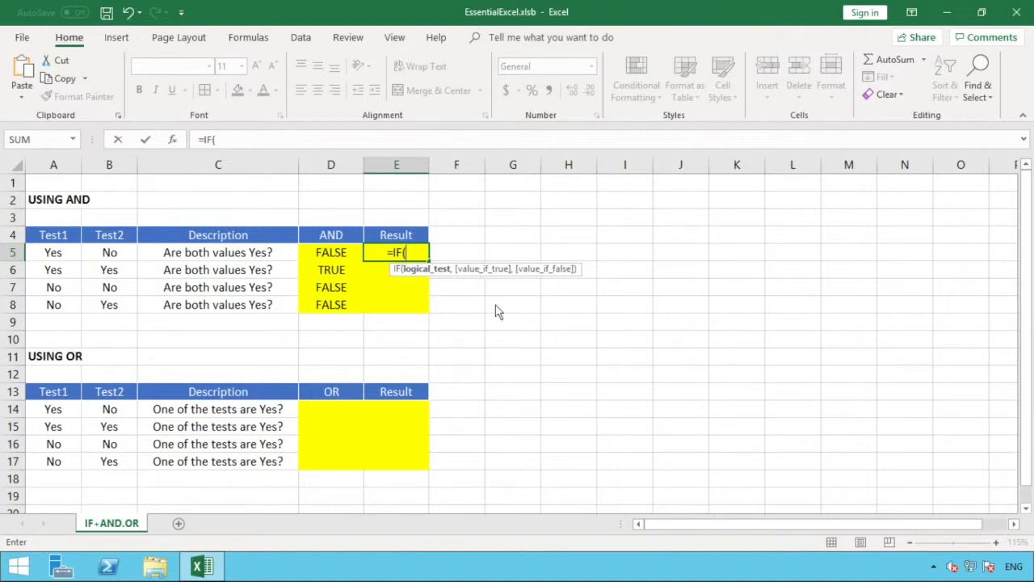
{"action": "type", "text": "ND"}
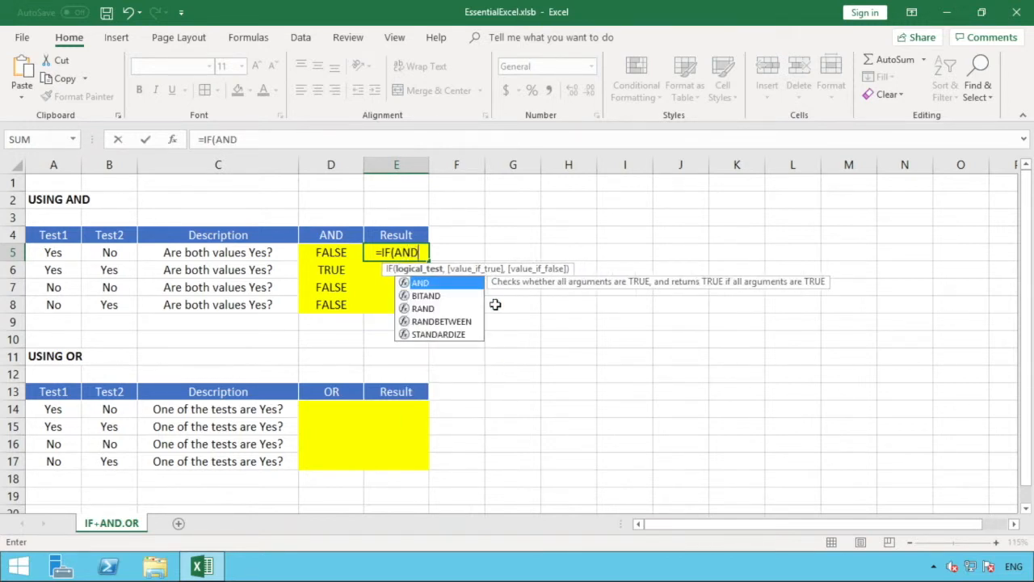
{"action": "type", "text": "("}
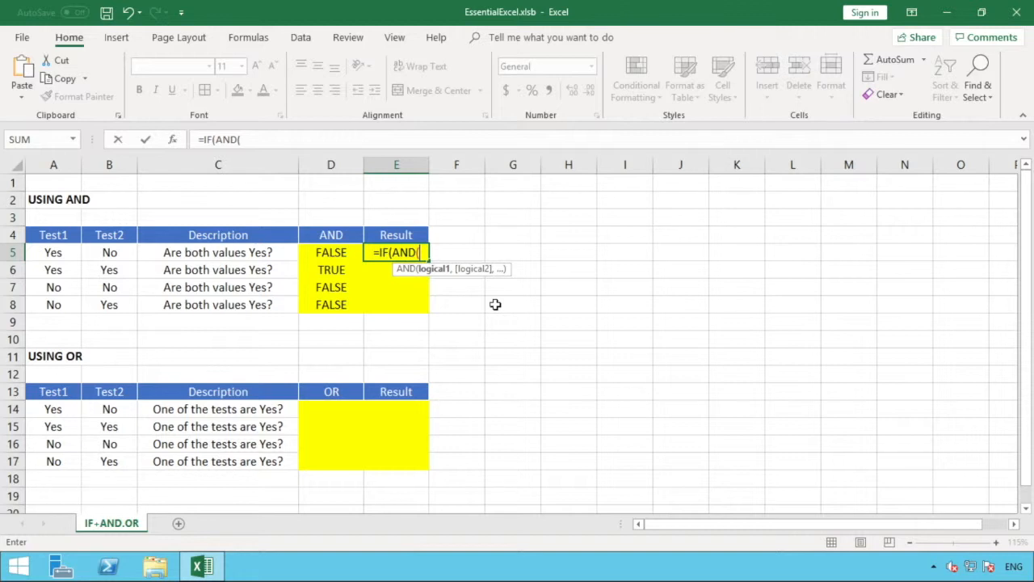
{"action": "left_click", "coordinate": [62, 252]}
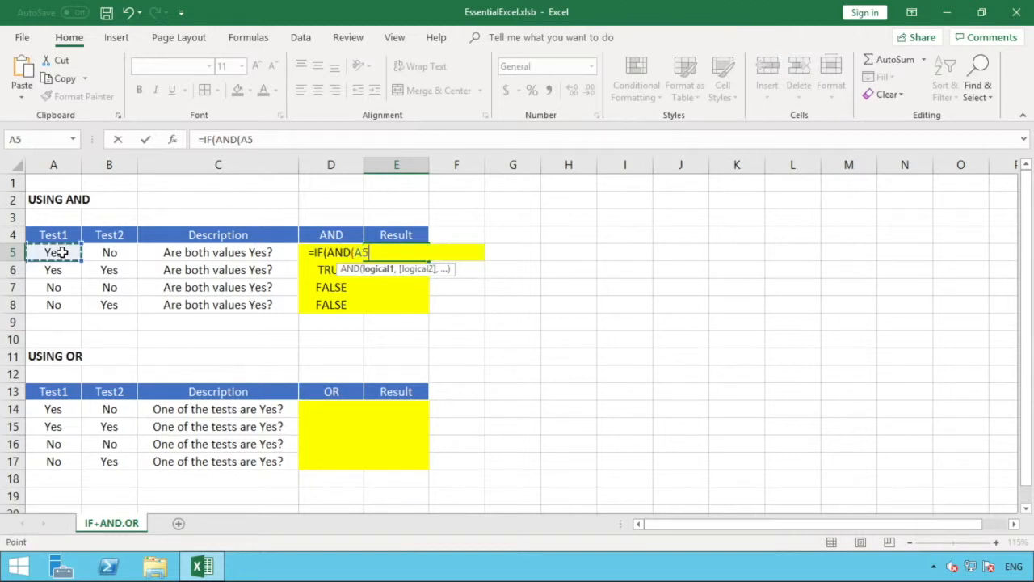
{"action": "type", "text": "="}
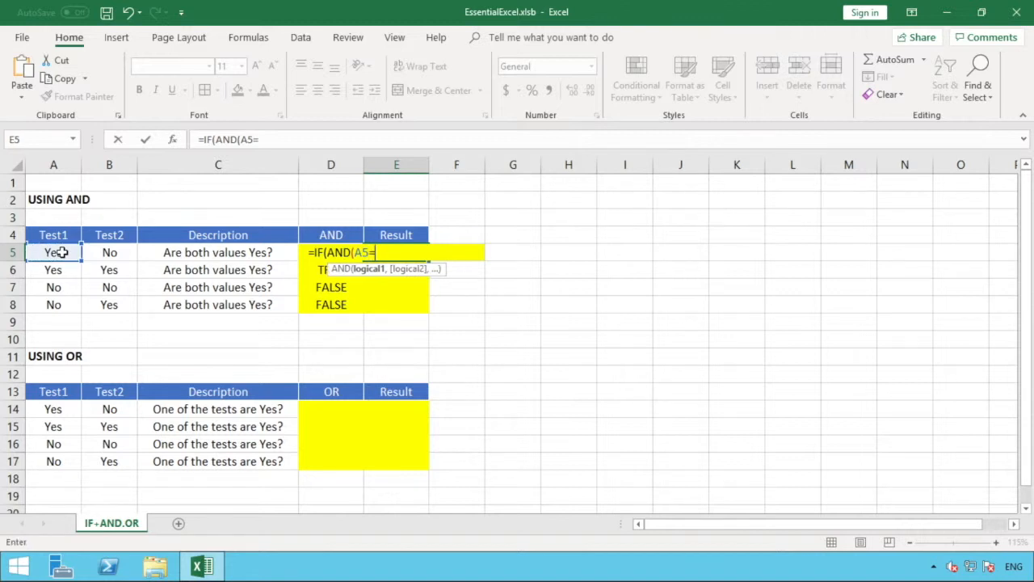
{"action": "type", "text": "\"Yes\","}
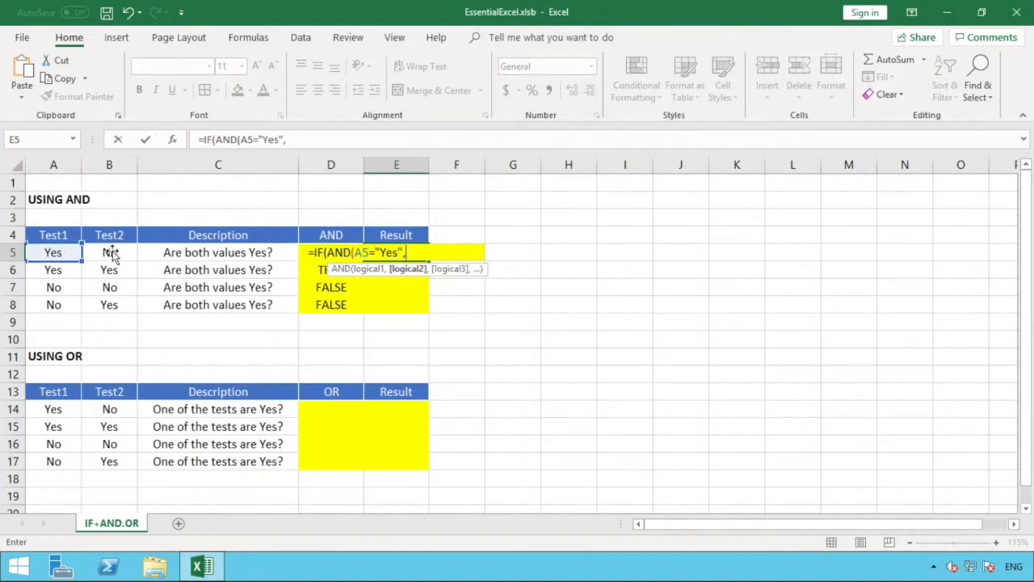
{"action": "left_click", "coordinate": [111, 252]}
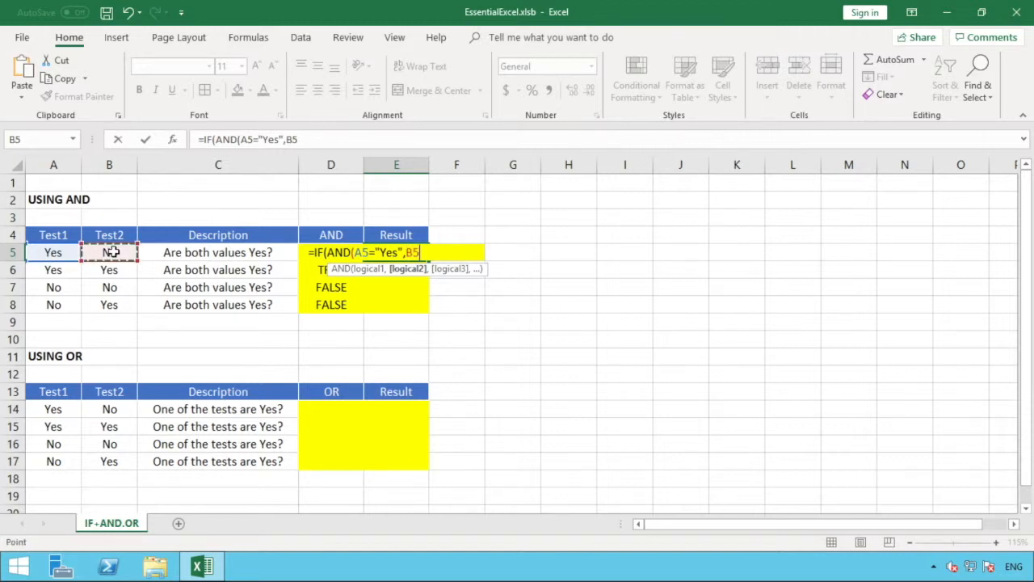
{"action": "type", "text": "=\"Ye"}
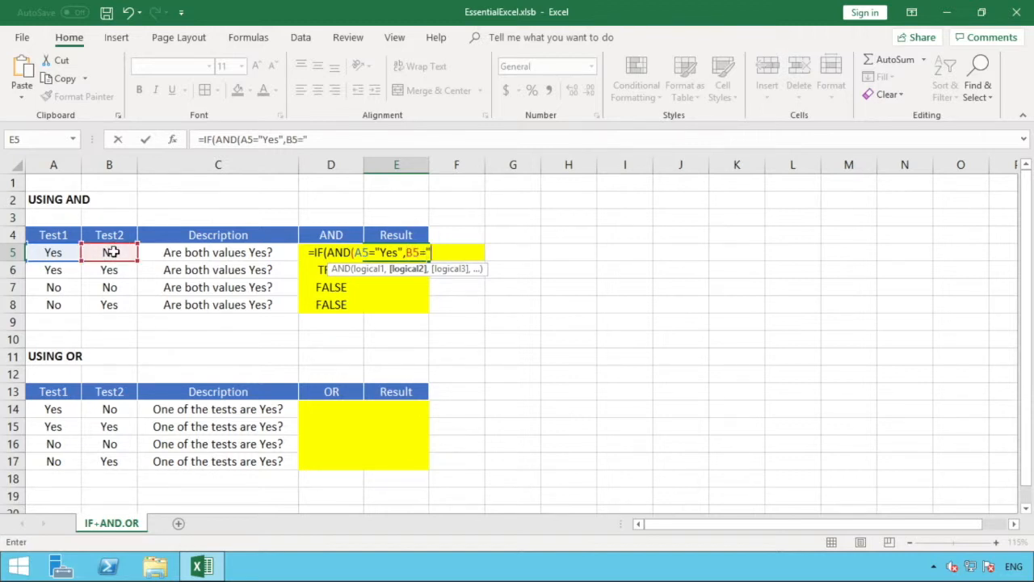
{"action": "type", "text": "s\""}
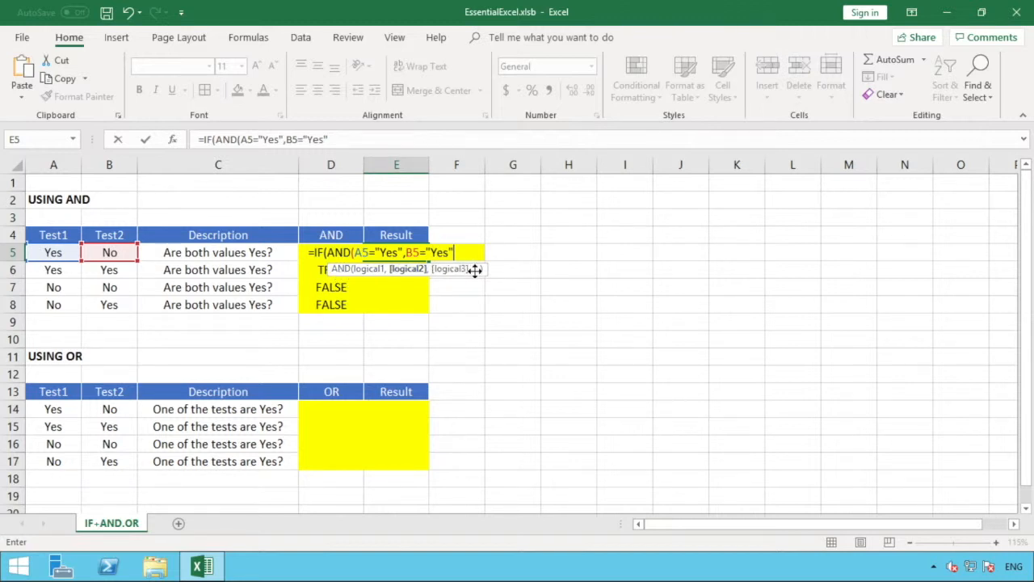
{"action": "type", "text": ")"}
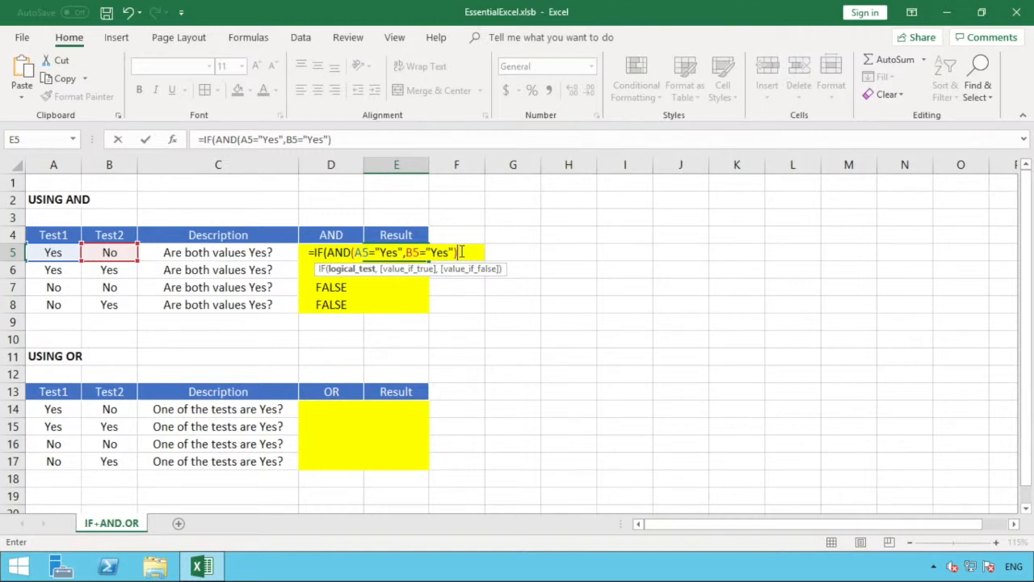
- Complete the IF formula in E5 with "Both are Yes" as the true value and "Both are not Yes" as the false value
{"action": "left_click", "coordinate": [375, 143]}
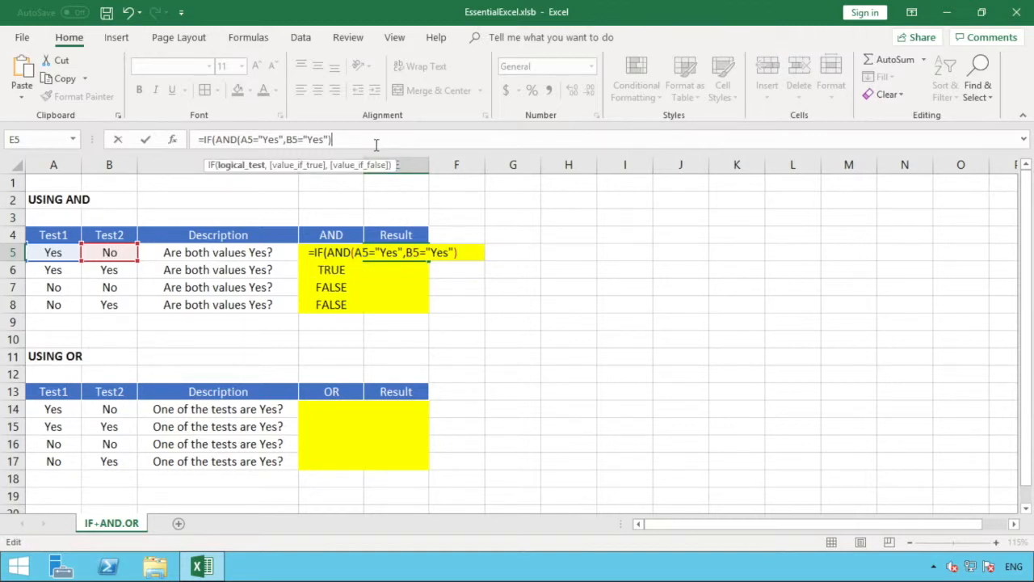
{"action": "type", "text": ","}
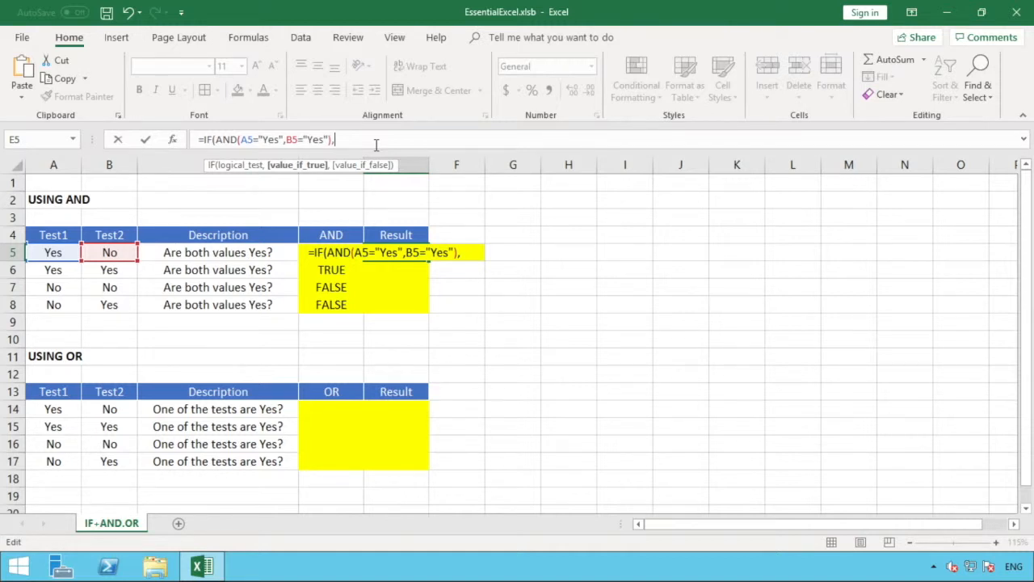
{"action": "type", "text": "\""}
{"action": "type", "text": "Both are"}
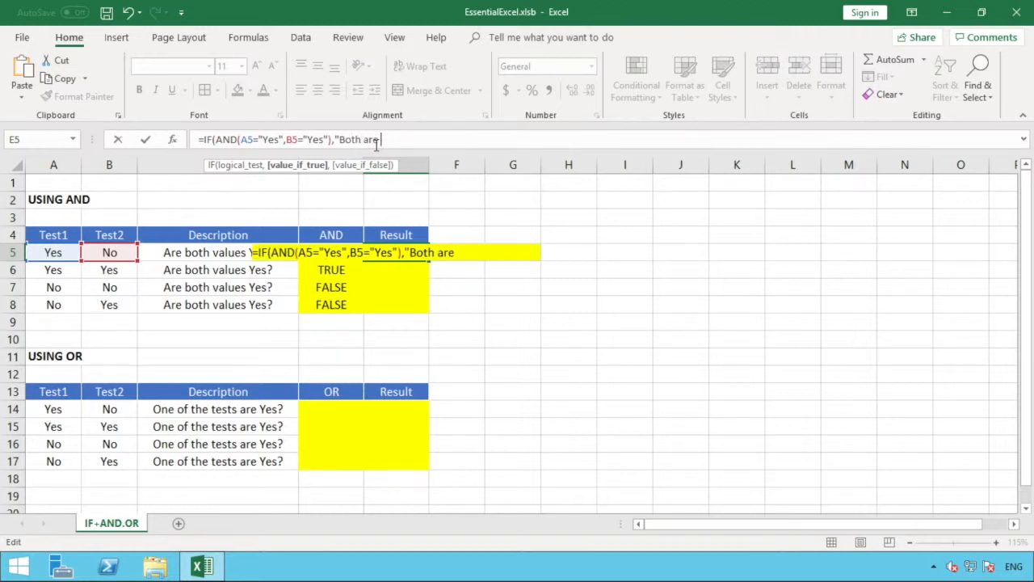
{"action": "type", "text": " Yes\","}
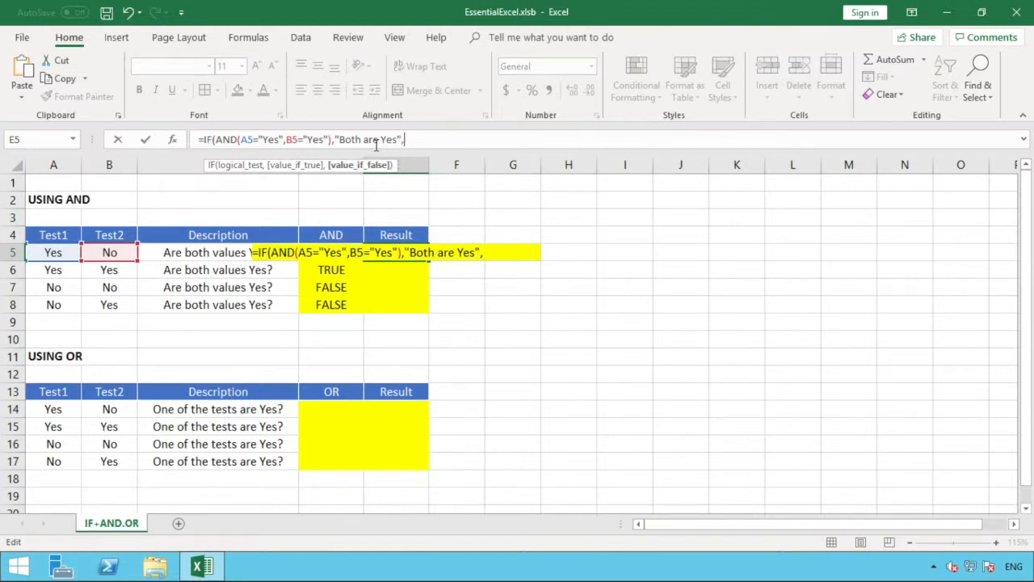
{"action": "type", "text": "\""}
{"action": "type", "text": "Both are "}
{"action": "type", "text": "not Ye"}
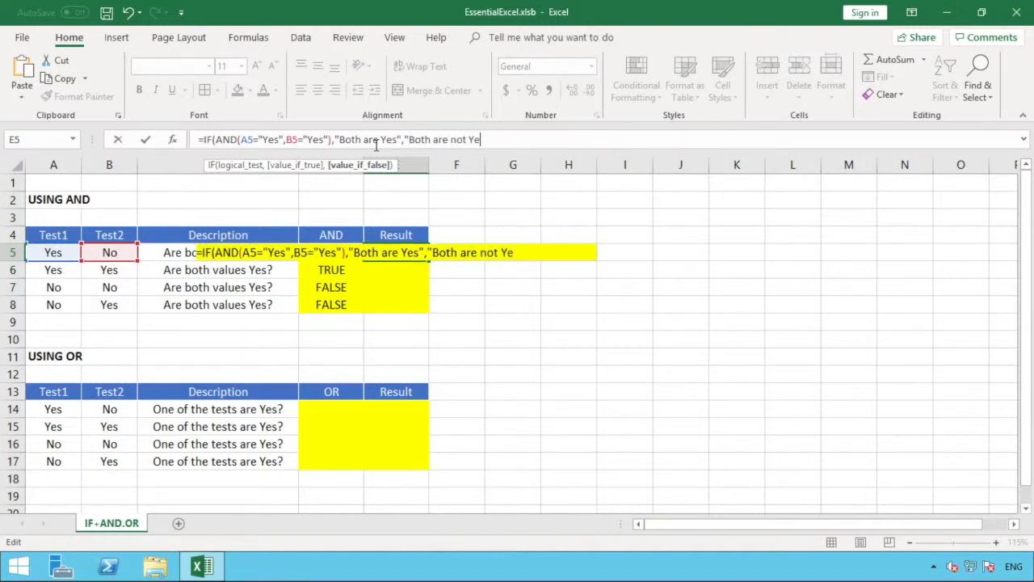
{"action": "type", "text": "s\""}
{"action": "type", "text": ")"}
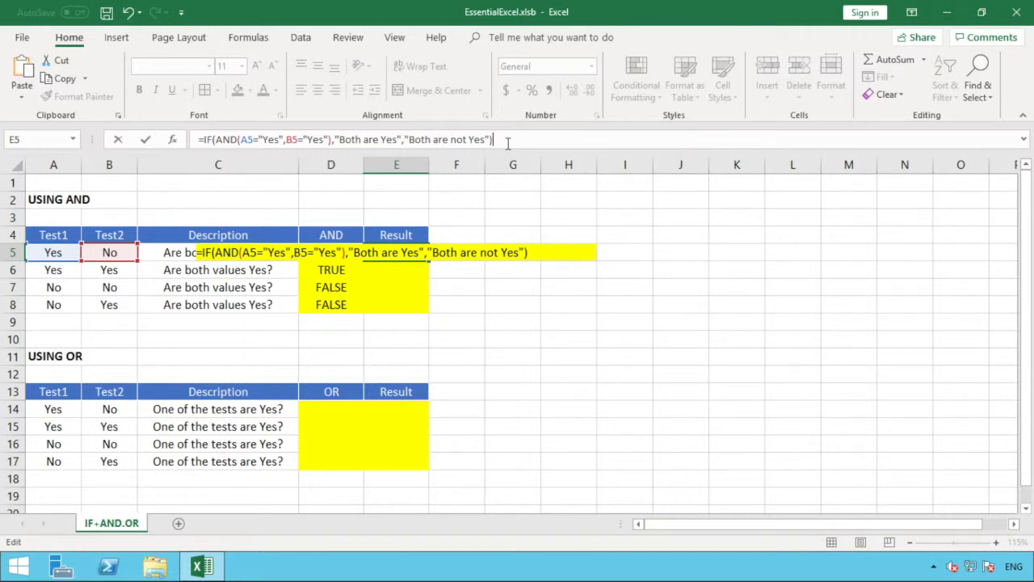
{"action": "key", "text": "Return"}
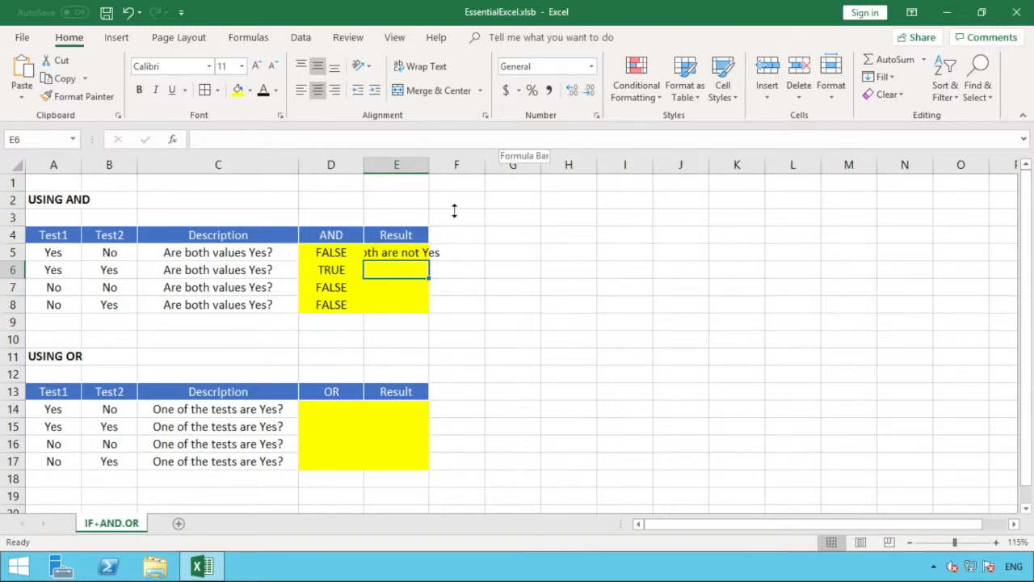
- Autofit the width of column E and fill the Result formula from E5 down through E8
{"action": "double_click", "coordinate": [429, 165]}
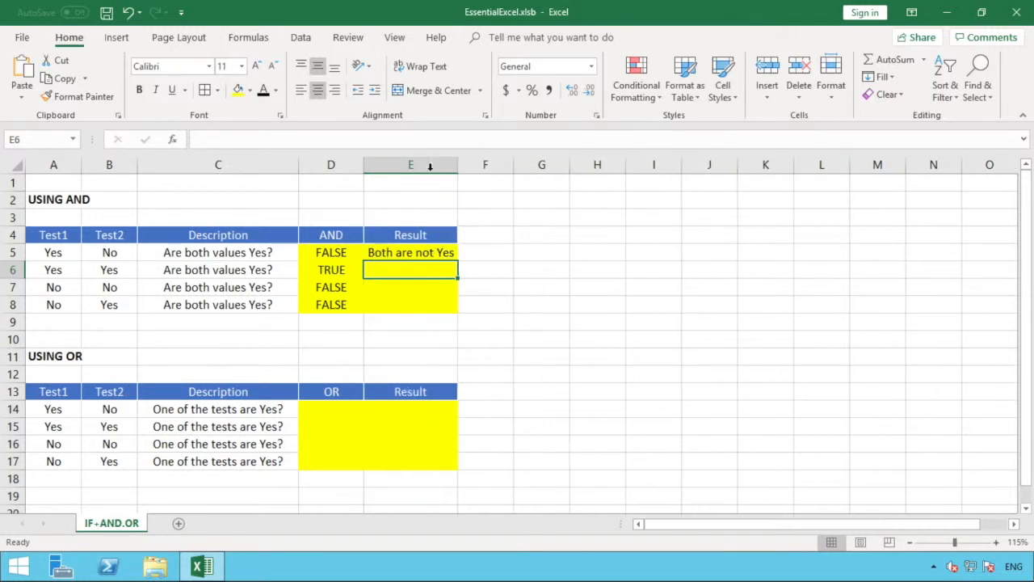
{"action": "left_click", "coordinate": [436, 254]}
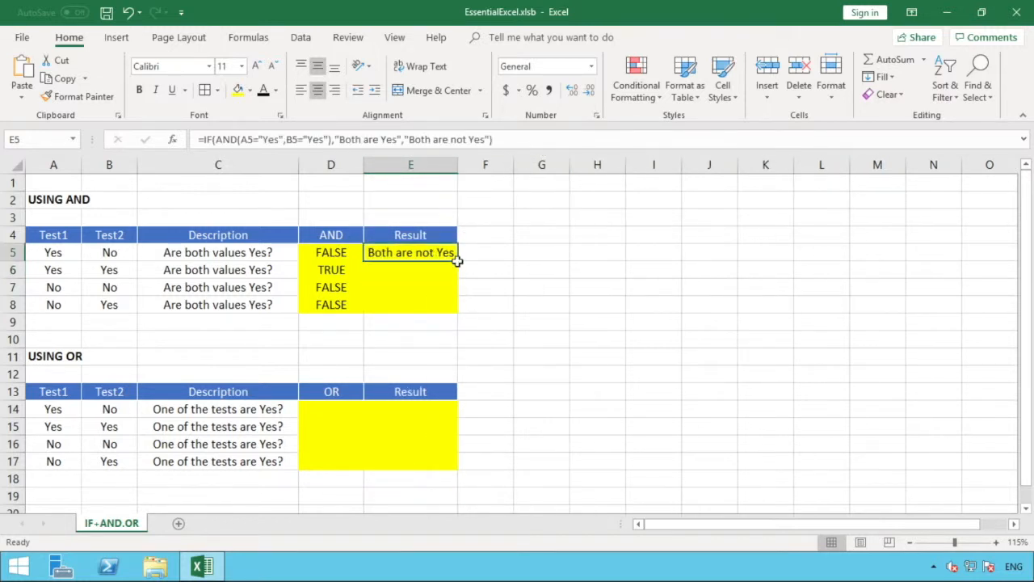
{"action": "left_click", "coordinate": [345, 252]}
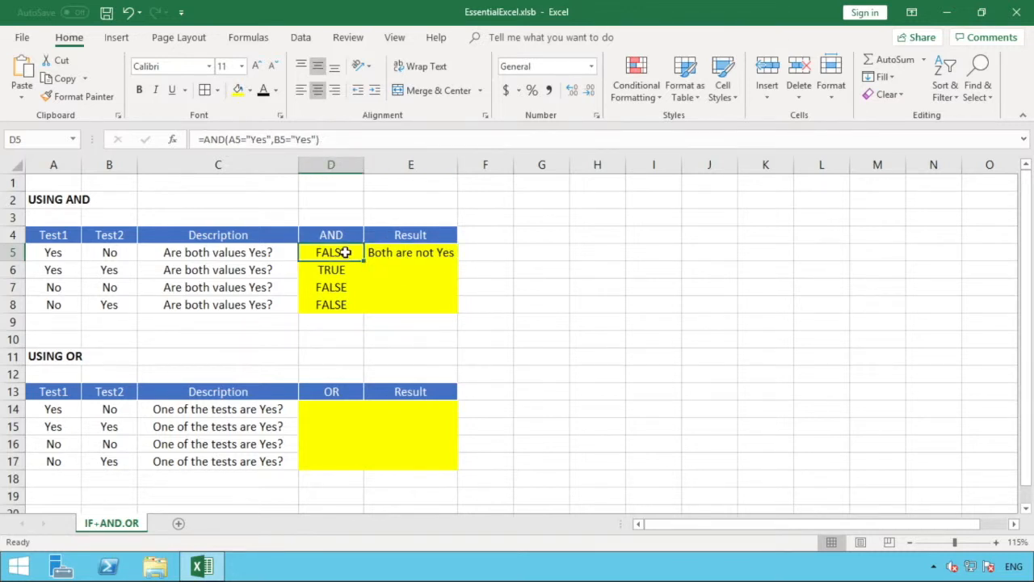
{"action": "left_click", "coordinate": [447, 253]}
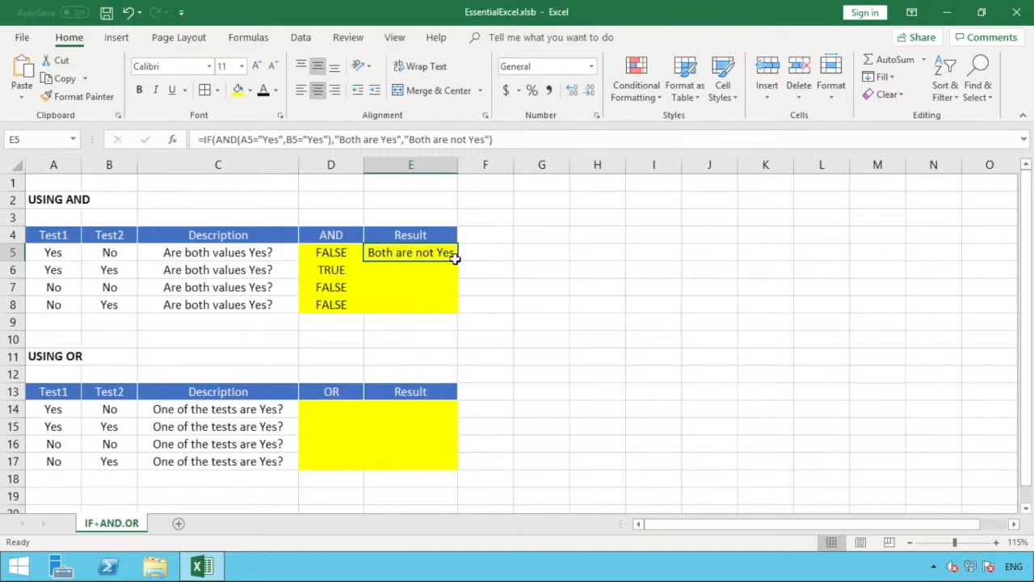
{"action": "left_click_drag", "start_coordinate": [457, 261], "coordinate": [460, 311]}
{"action": "left_click", "coordinate": [508, 287]}
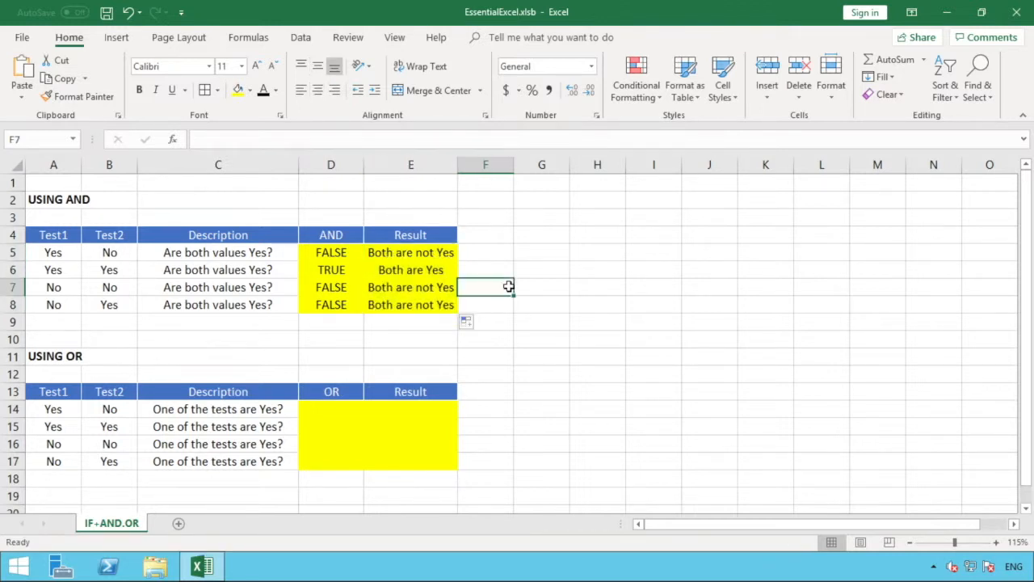
{"action": "left_click", "coordinate": [308, 271]}
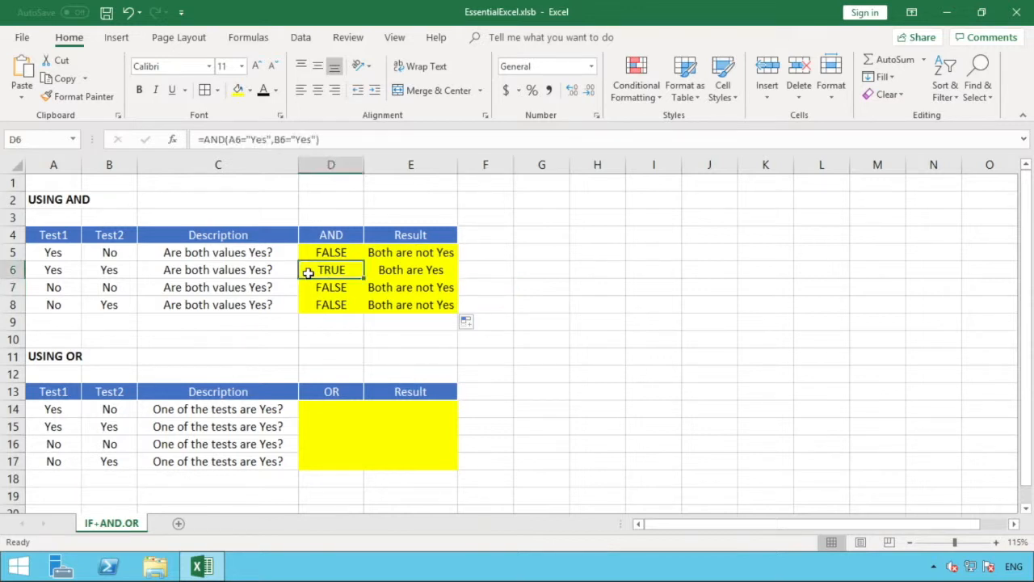
{"action": "left_click", "coordinate": [415, 271]}
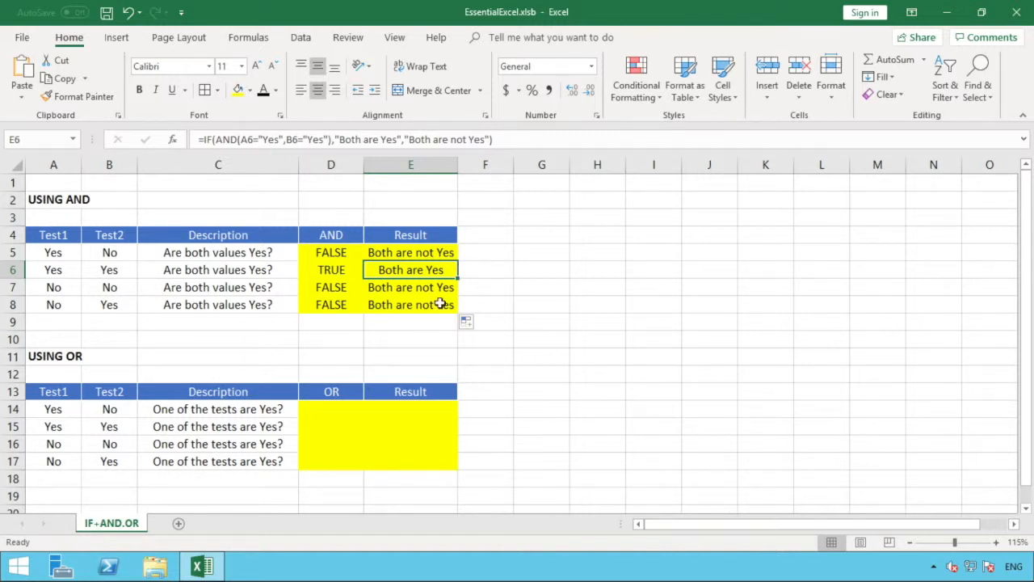
- Enter the formula =OR(A14="Yes",B14="Yes") in cell D14, using the AND formula in D6 as reference
{"action": "left_click", "coordinate": [342, 409]}
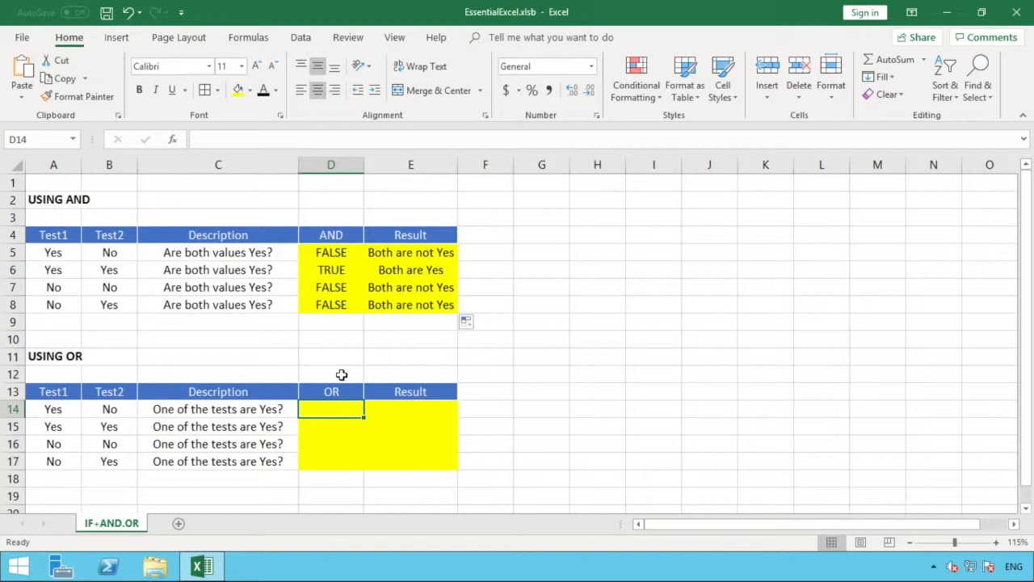
{"action": "left_click", "coordinate": [326, 270]}
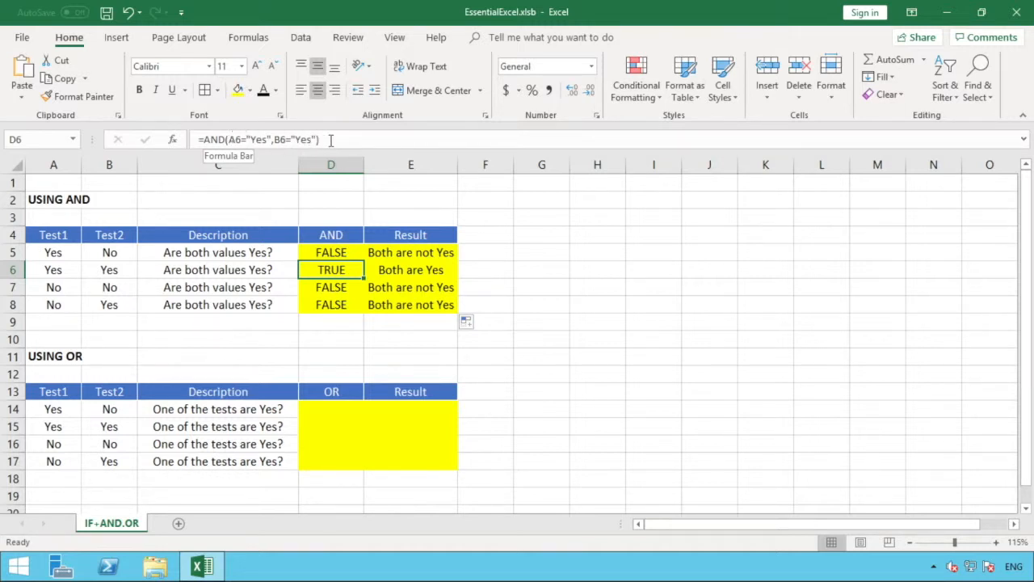
{"action": "left_click", "coordinate": [336, 409]}
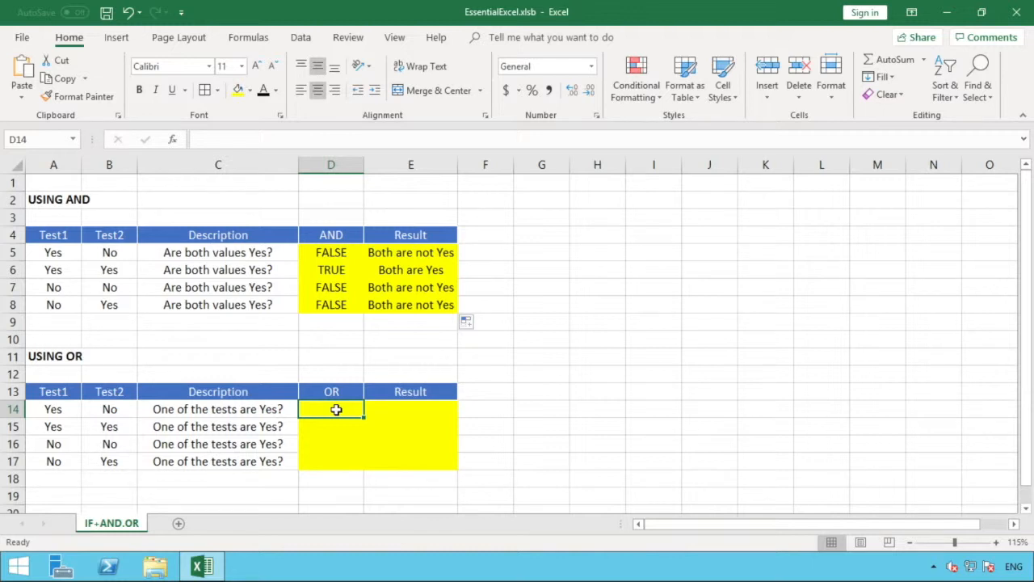
{"action": "type", "text": "="}
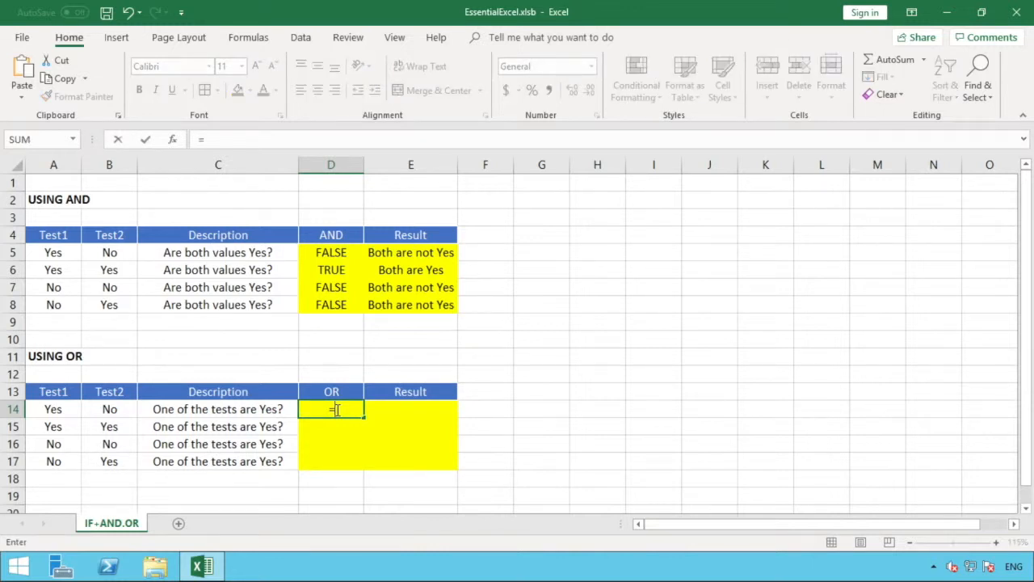
{"action": "type", "text": "OR("}
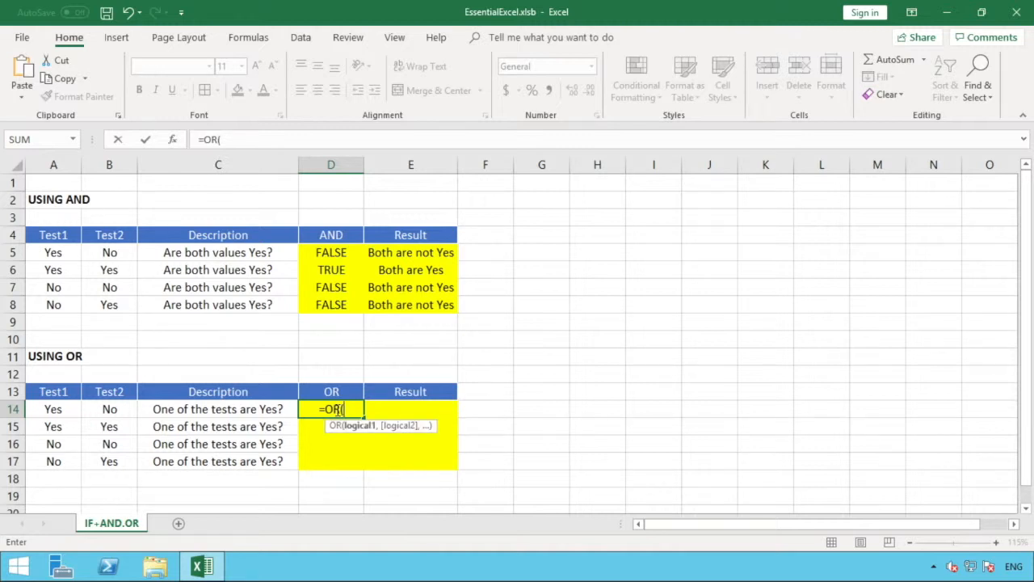
{"action": "left_click", "coordinate": [69, 410]}
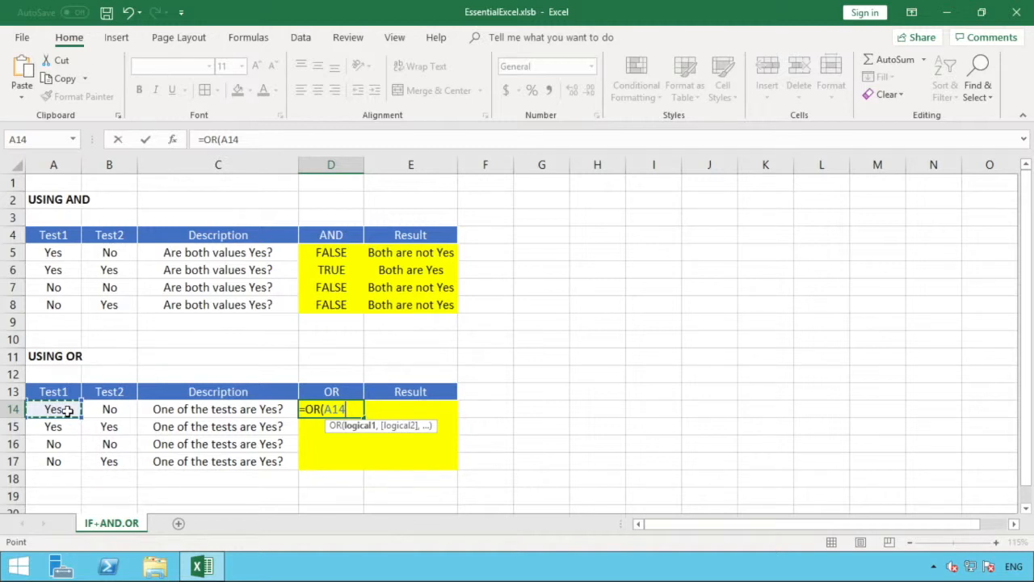
{"action": "type", "text": "=\"Yes\""}
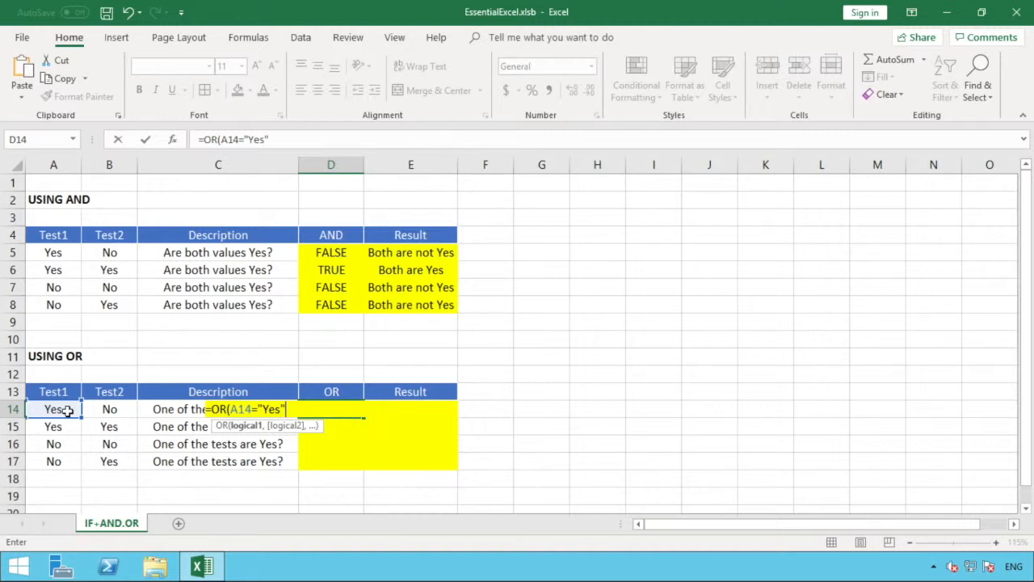
{"action": "type", "text": ","}
{"action": "left_click", "coordinate": [108, 409]}
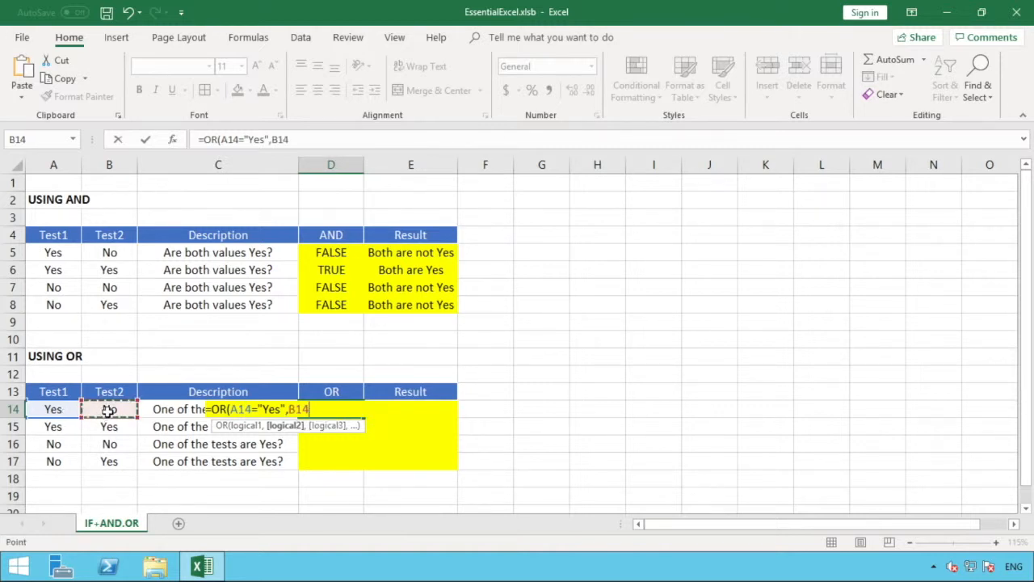
{"action": "type", "text": "=\"Yes\""}
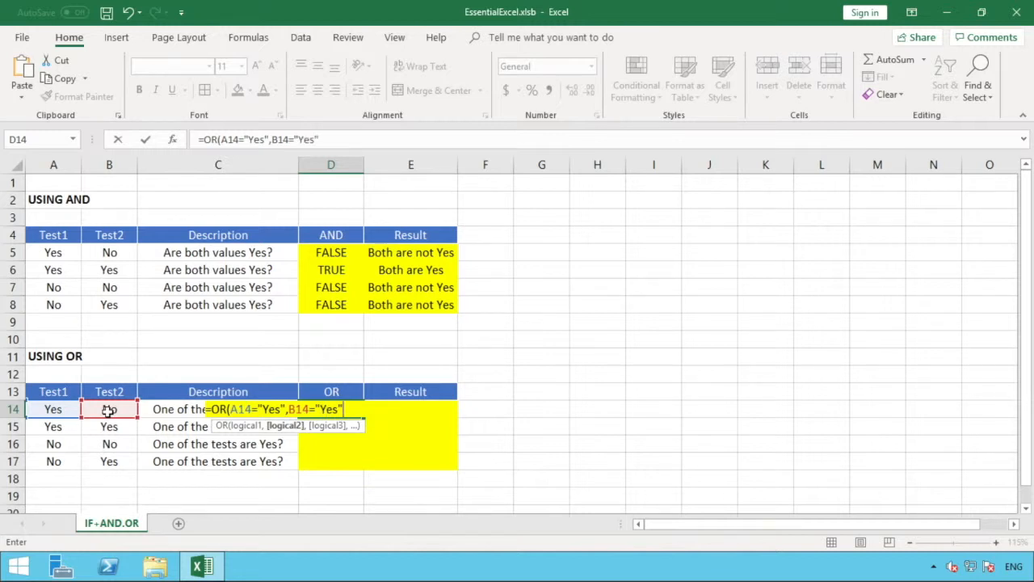
{"action": "type", "text": ")"}
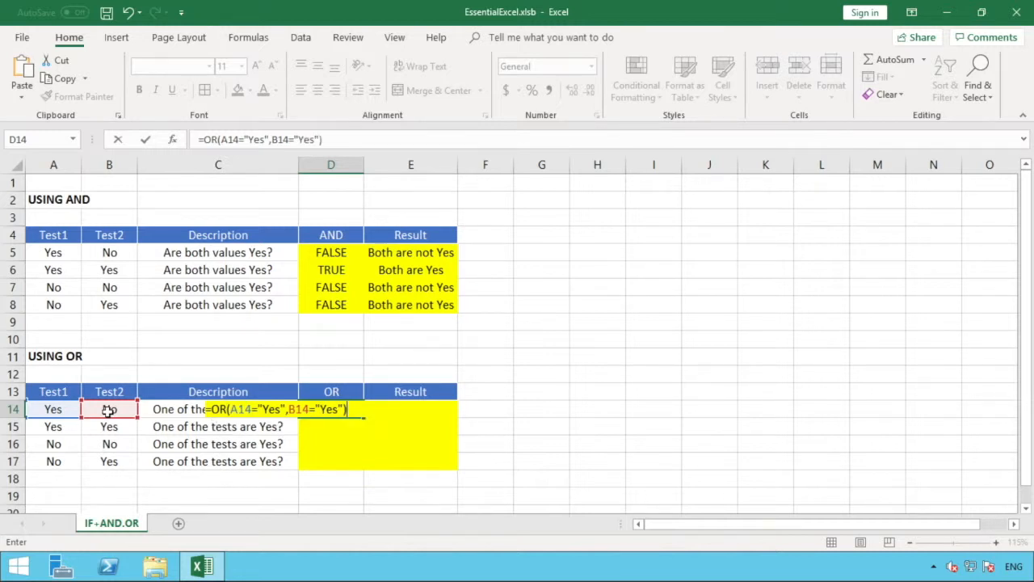
{"action": "key", "text": "Return"}
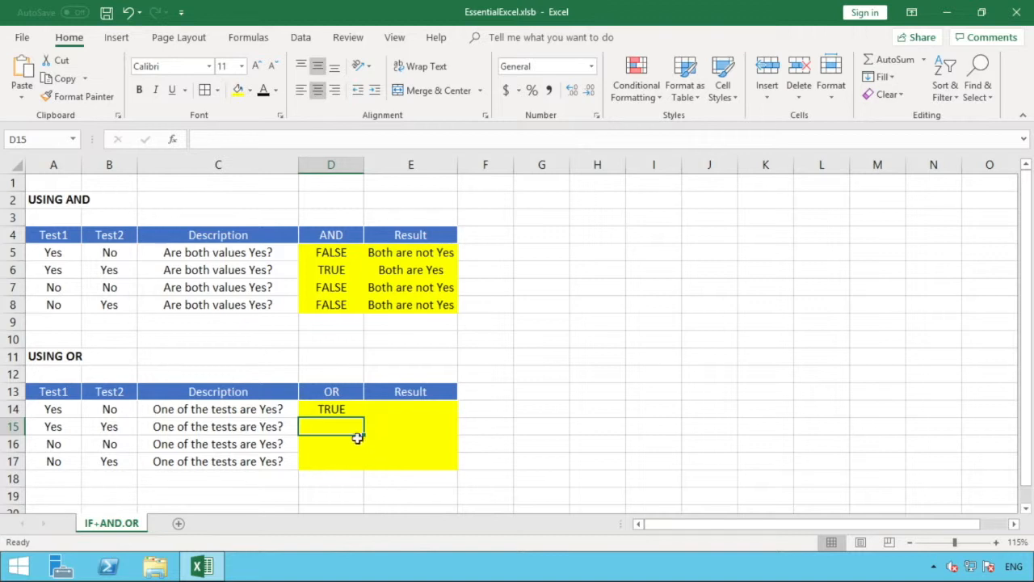
- Fill the OR formula from D14 down through D17 and compare the formula in D15 with the AND formula in D6
{"action": "left_click", "coordinate": [351, 409]}
{"action": "left_click_drag", "start_coordinate": [363, 418], "coordinate": [357, 475]}
{"action": "left_click", "coordinate": [527, 413]}
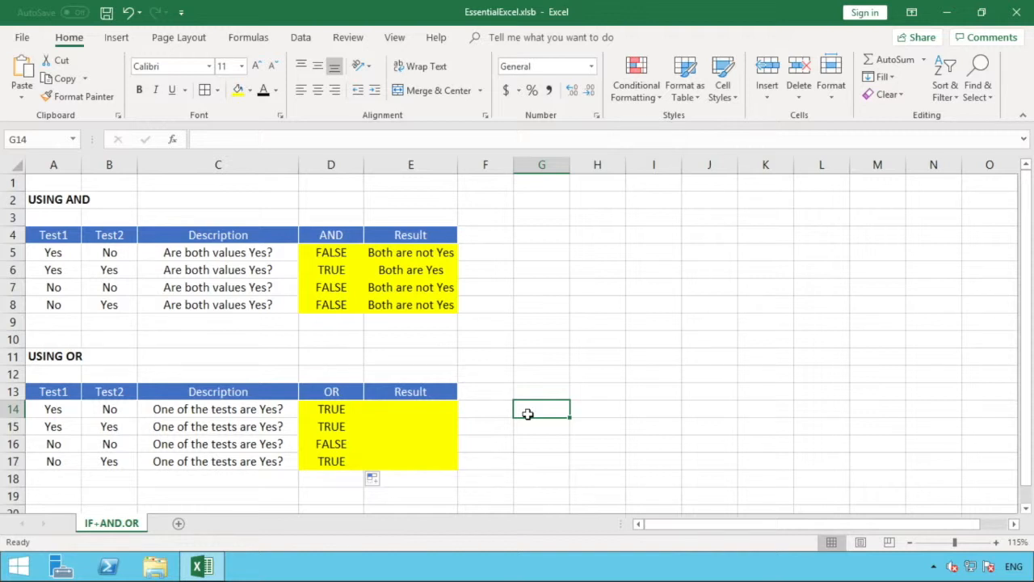
{"action": "left_click", "coordinate": [331, 269]}
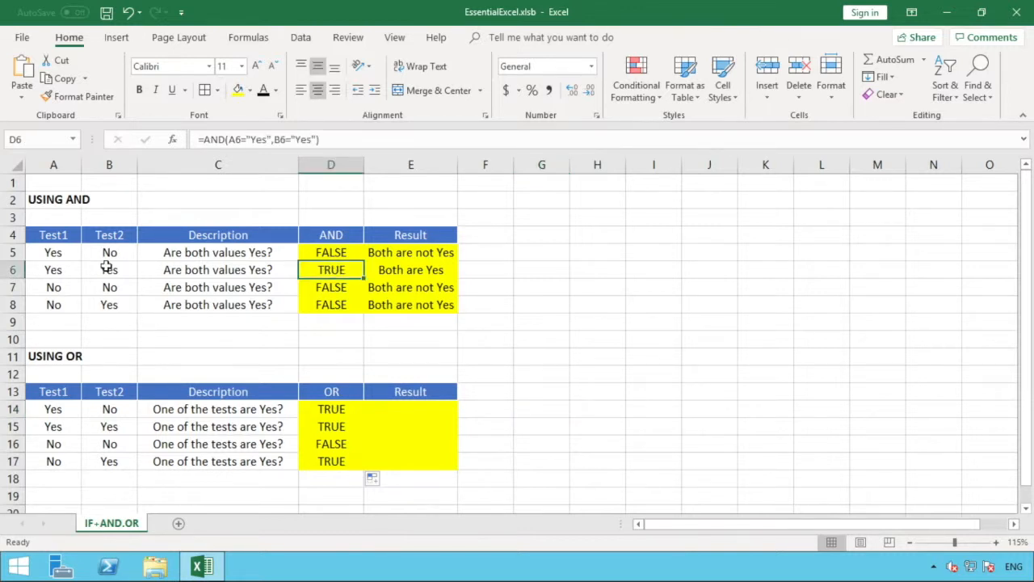
{"action": "left_click", "coordinate": [346, 428]}
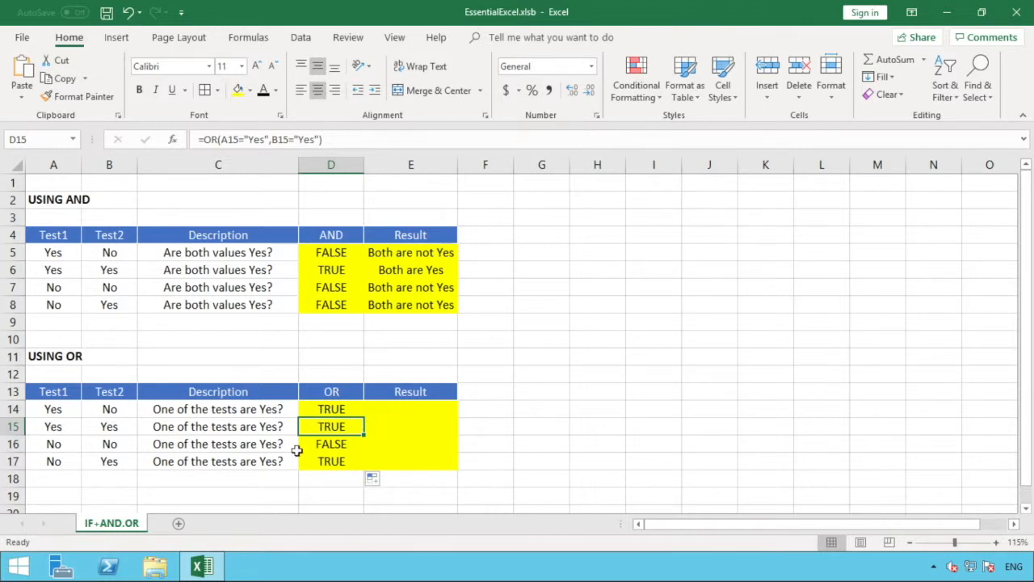
{"action": "left_click_drag", "start_coordinate": [340, 404], "coordinate": [335, 461]}
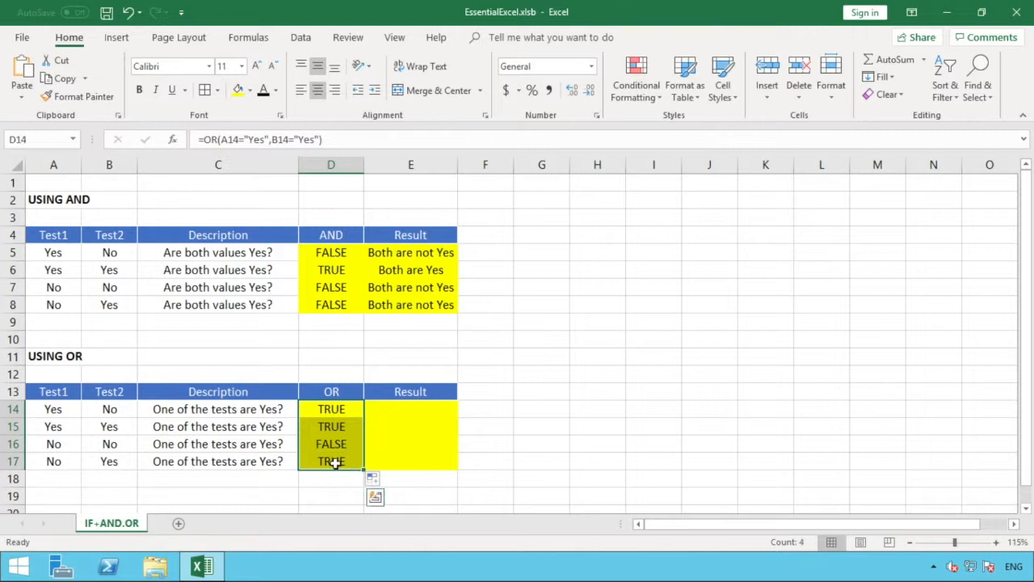
- Start an IF formula in cell E14 with the logical test OR(A14="Yes",B14="Yes")
{"action": "left_click", "coordinate": [411, 405]}
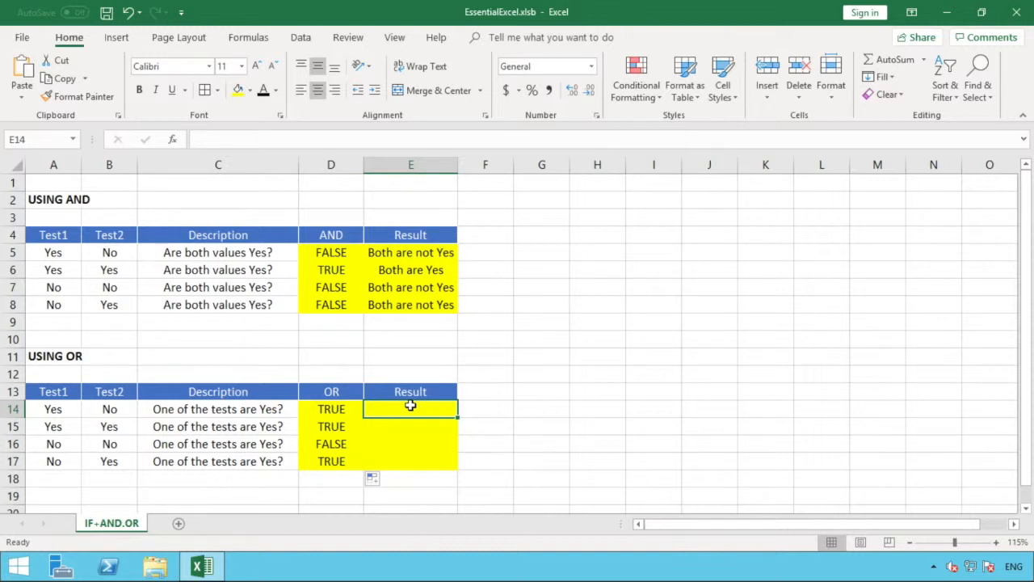
{"action": "type", "text": "=IF"}
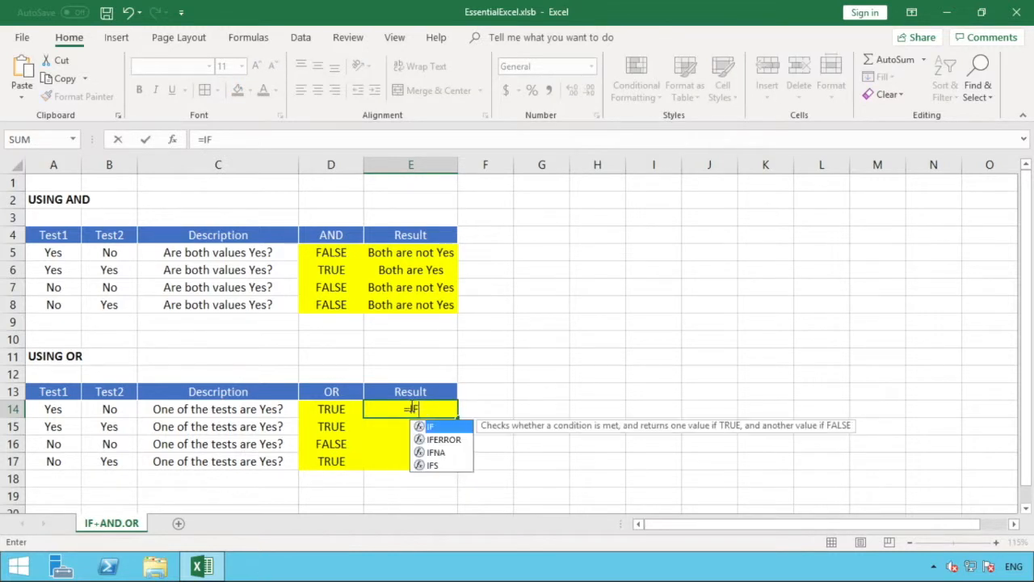
{"action": "type", "text": "("}
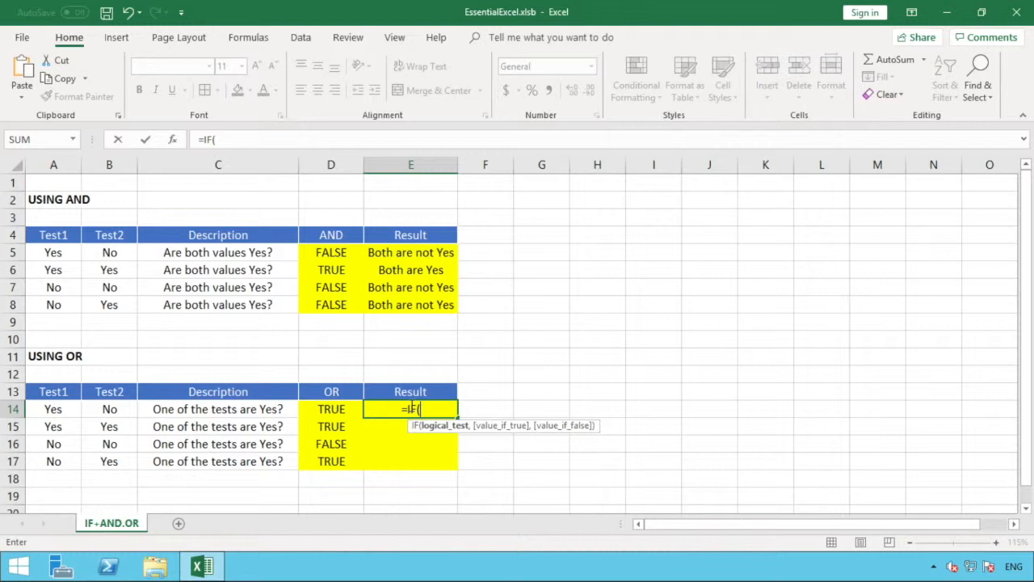
{"action": "type", "text": "OR("}
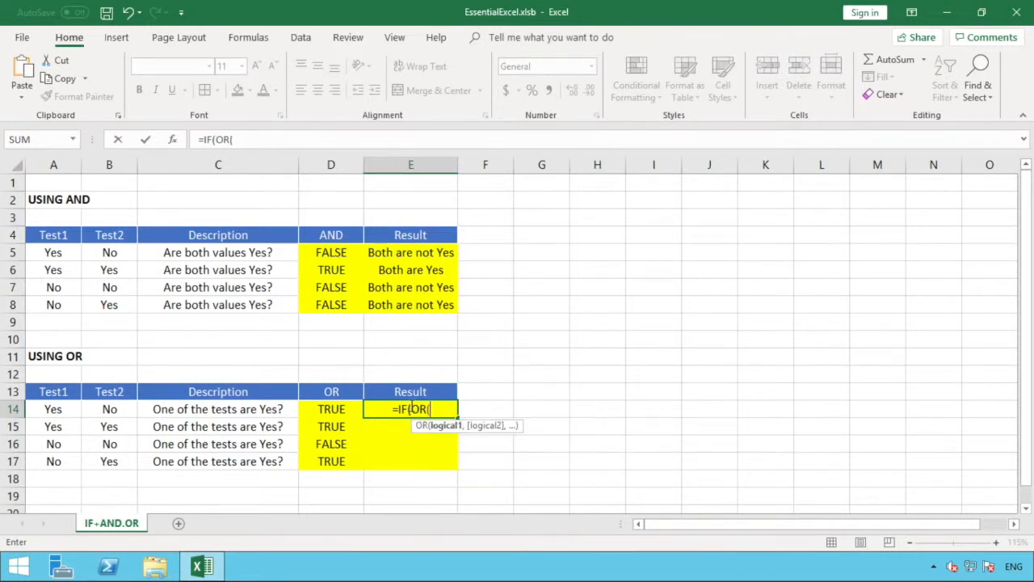
{"action": "left_click", "coordinate": [68, 409]}
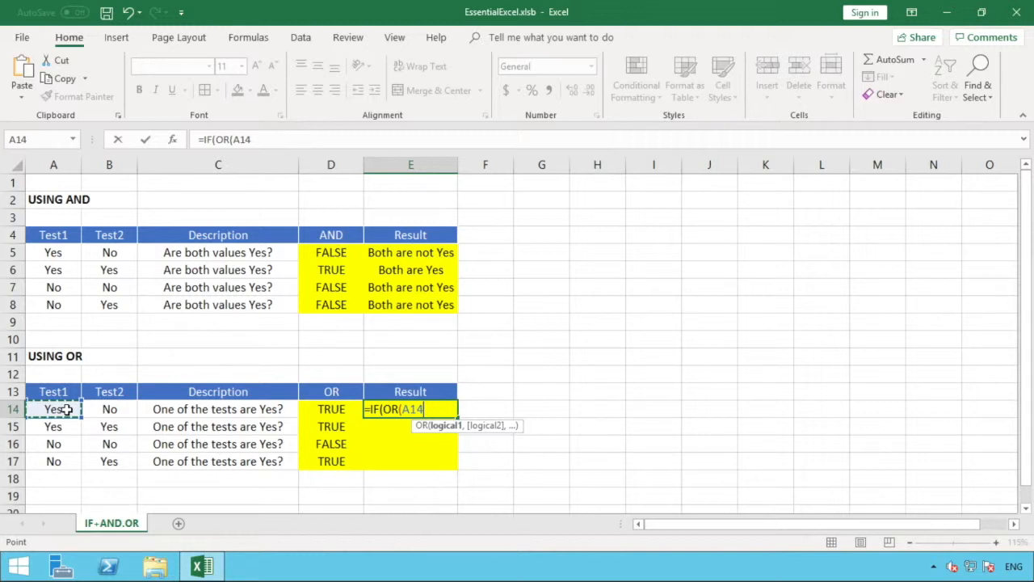
{"action": "type", "text": "=\"Ye"}
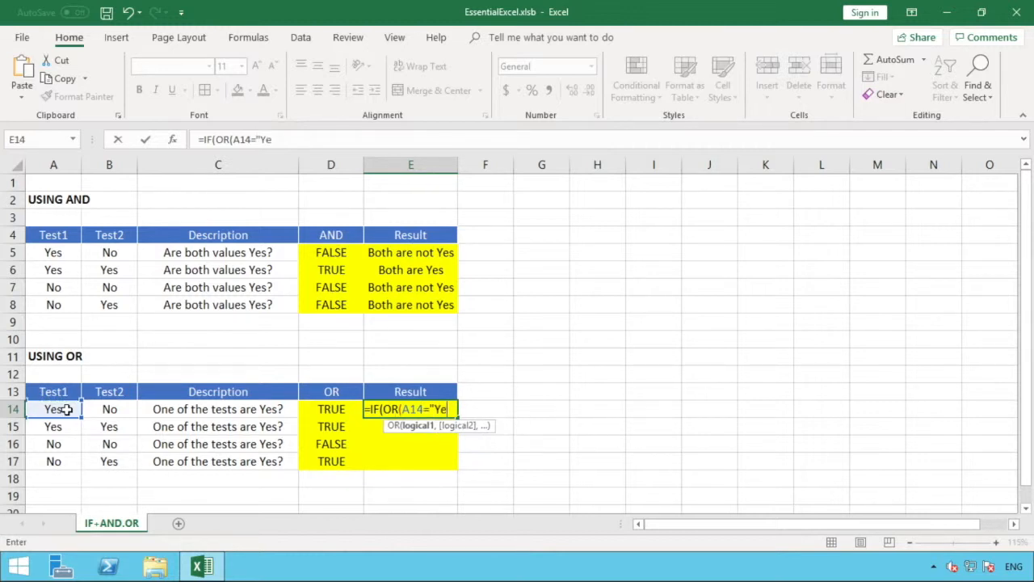
{"action": "type", "text": "s\""}
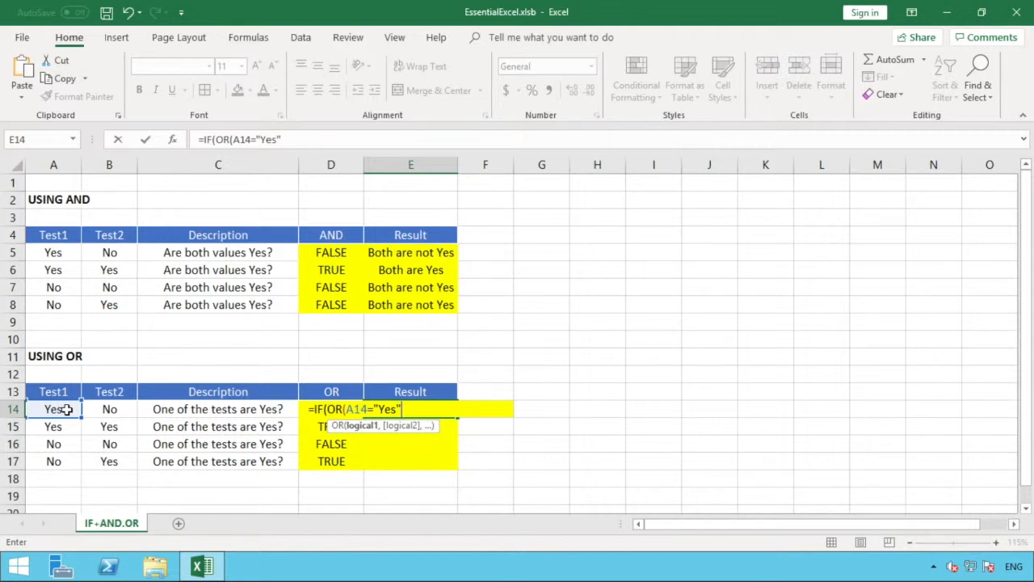
{"action": "type", "text": ","}
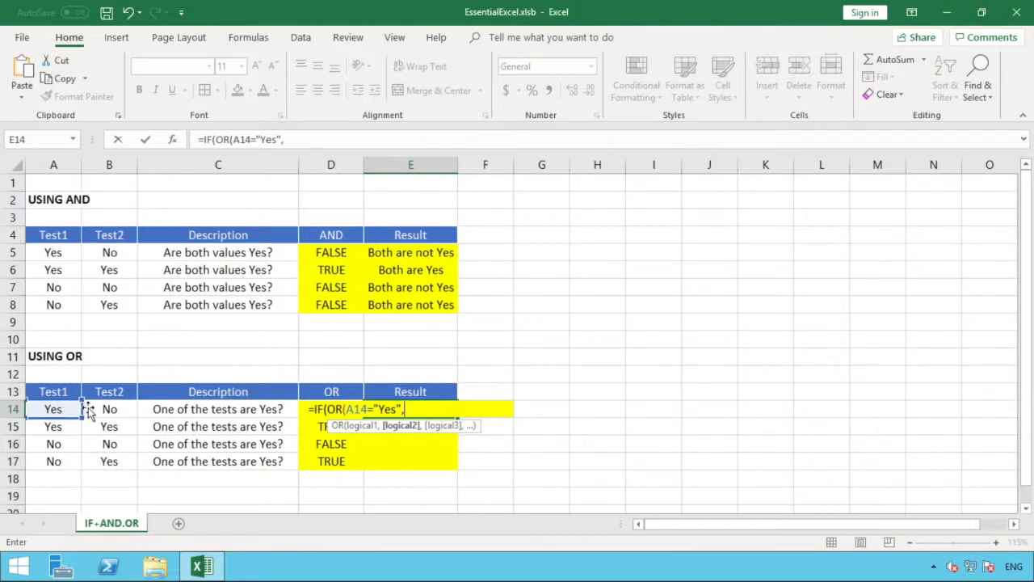
{"action": "left_click", "coordinate": [98, 409]}
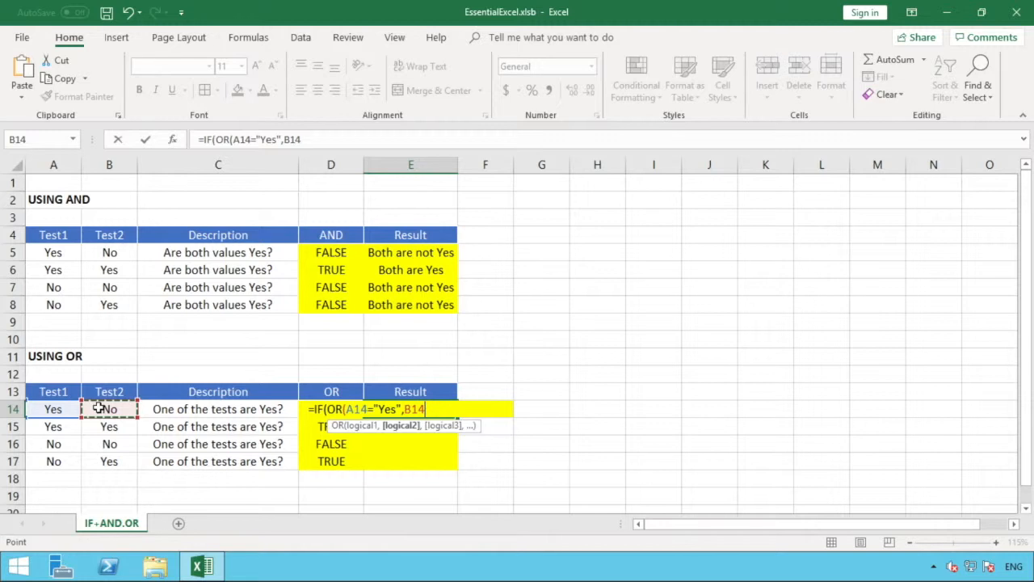
{"action": "type", "text": "=\"Ye"}
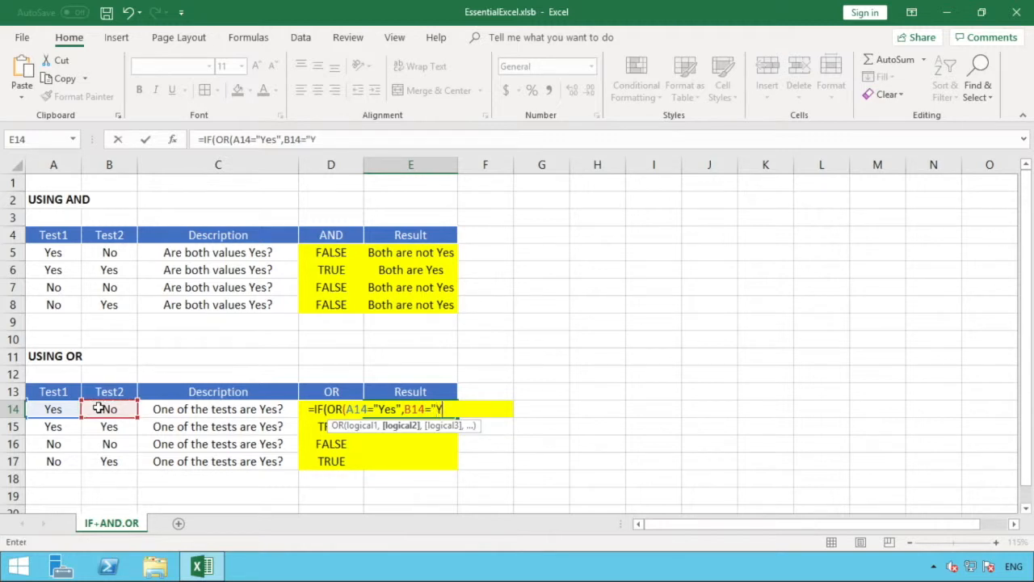
{"action": "type", "text": "s\")"}
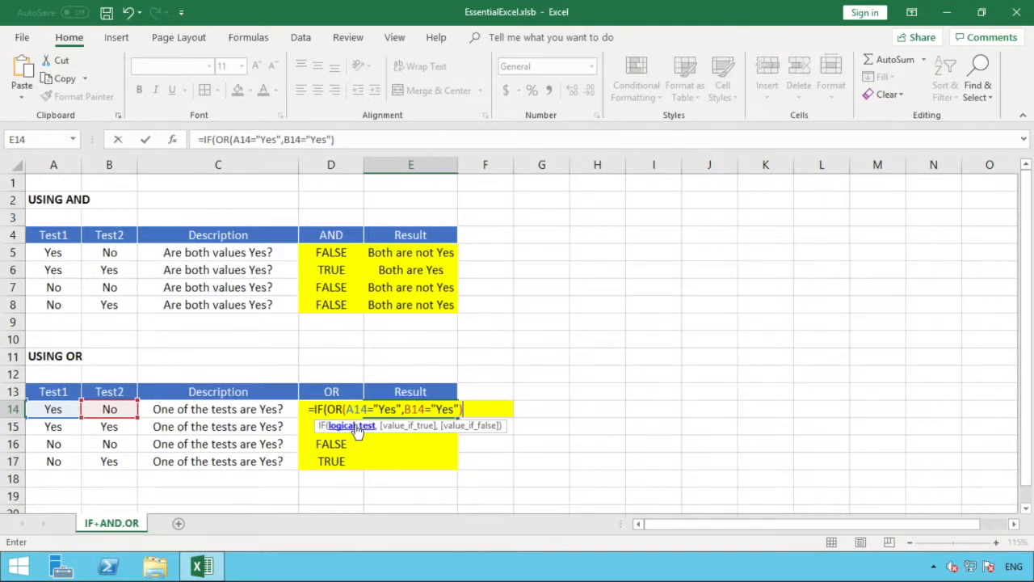
- Complete the IF formula in E14 with "One of the tests are true" as the true value and "Neither test is true" as the false value
{"action": "type", "text": ","}
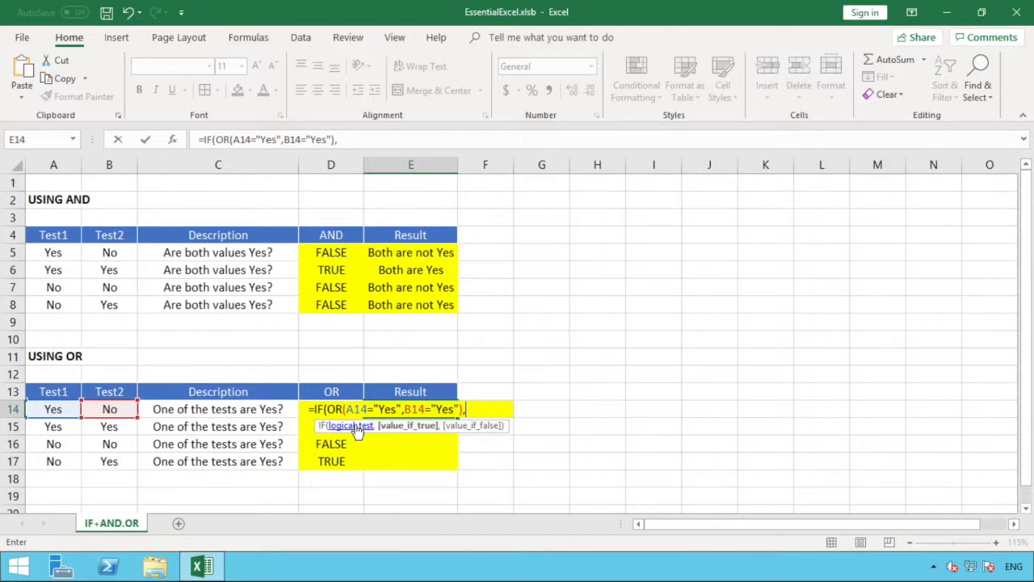
{"action": "type", "text": "\"One of the "}
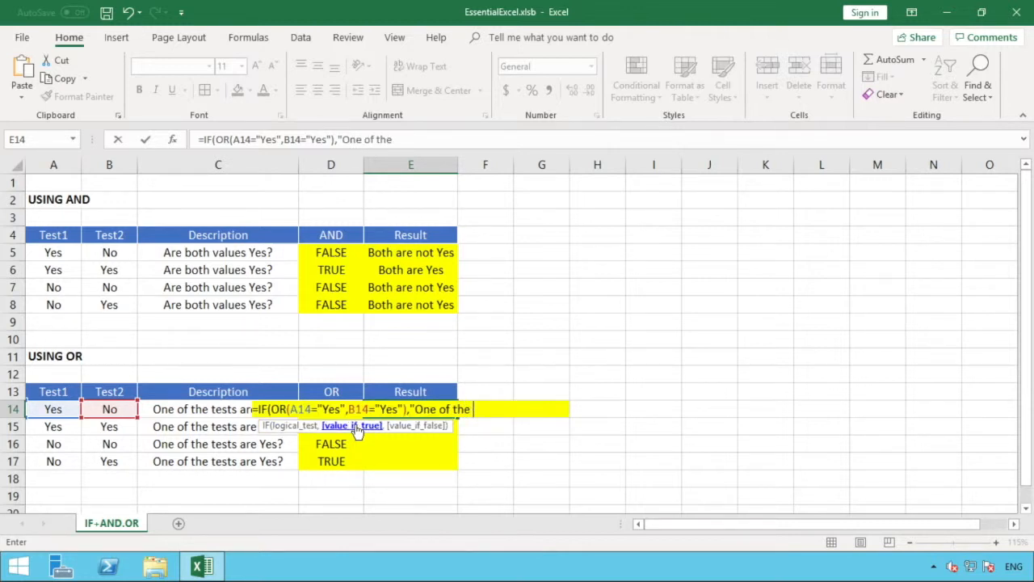
{"action": "type", "text": "tests are true"}
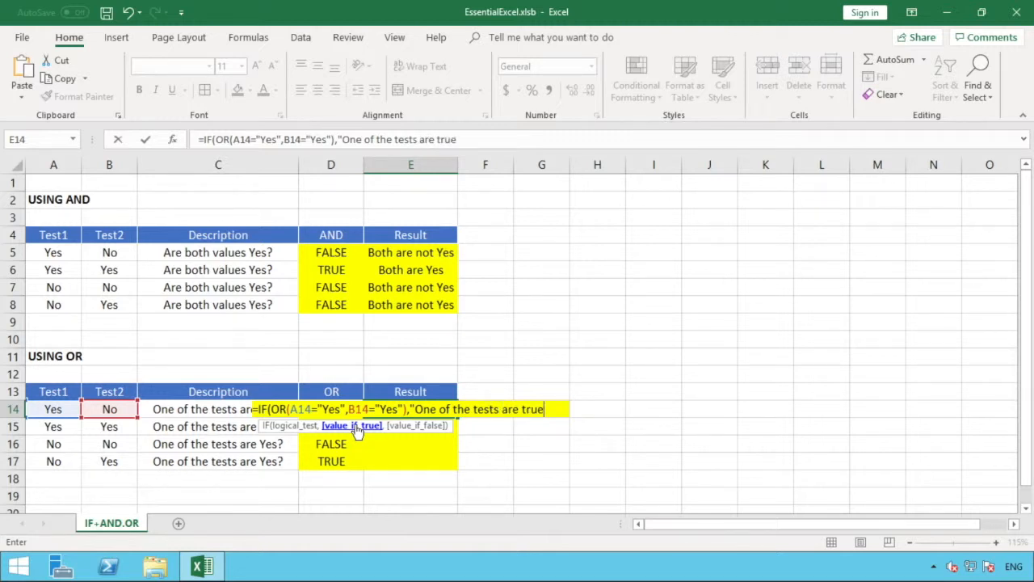
{"action": "type", "text": "\",\"Neither test is "}
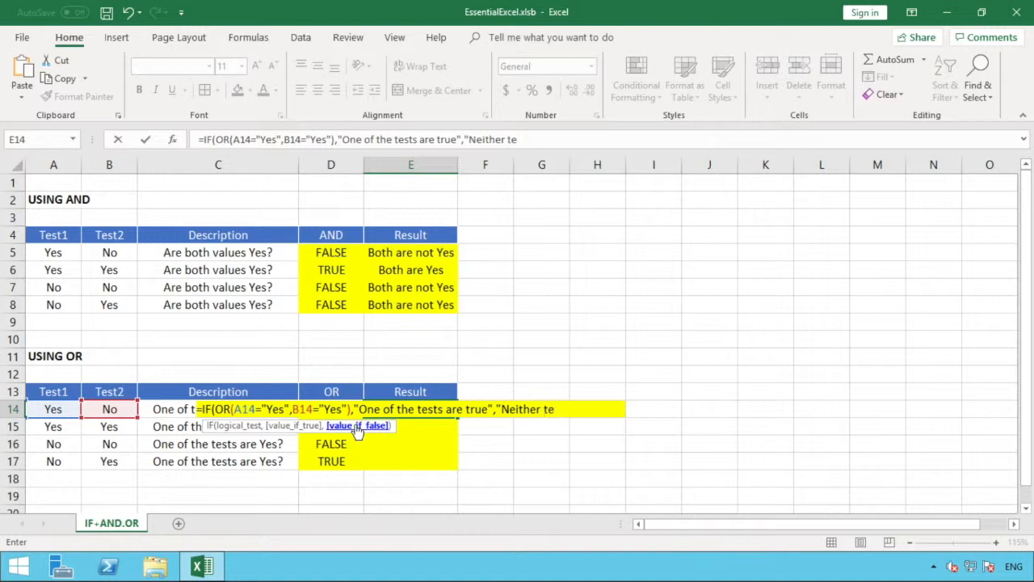
{"action": "type", "text": "true\")"}
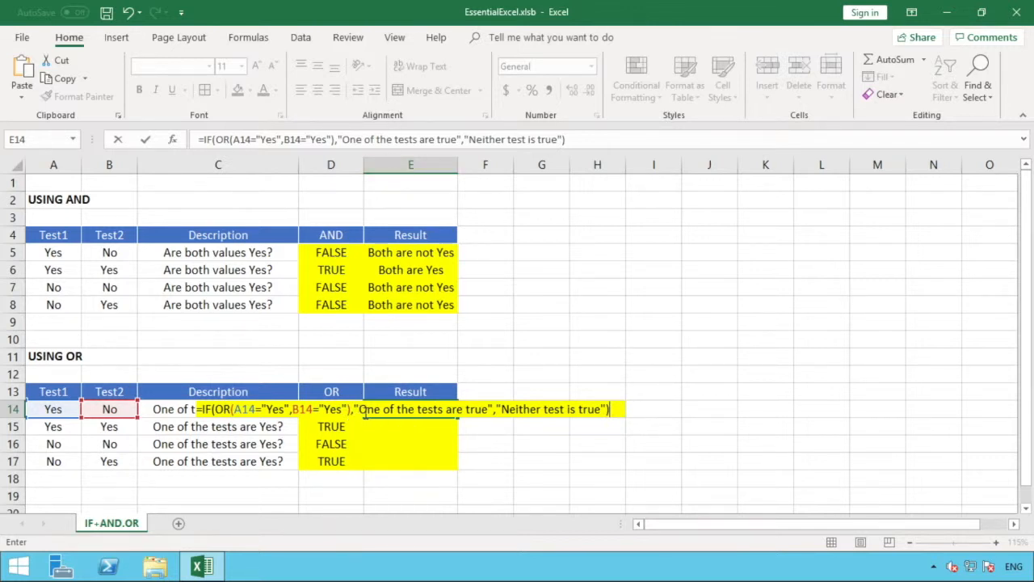
{"action": "left_click_drag", "start_coordinate": [337, 139], "coordinate": [463, 139]}
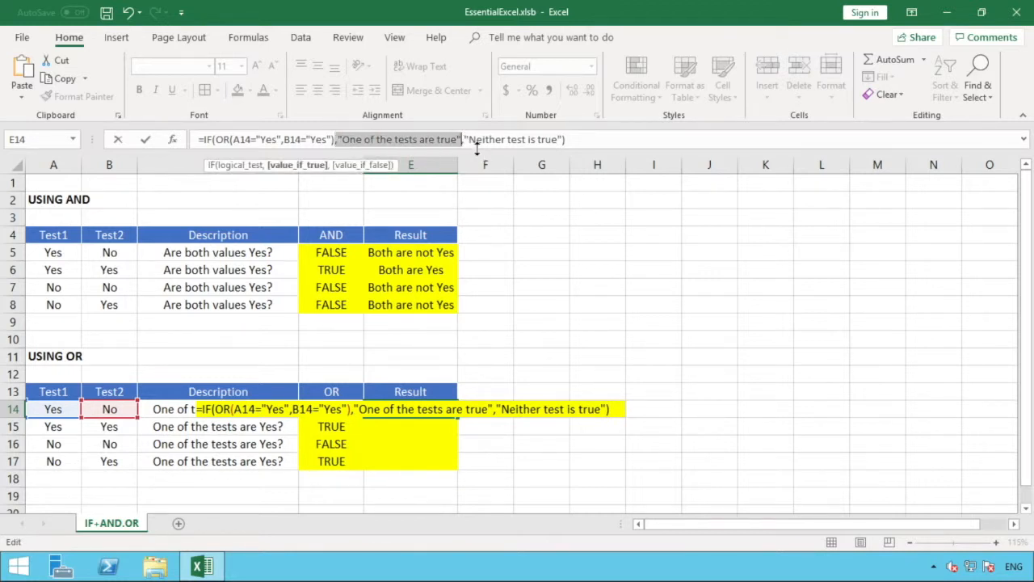
{"action": "left_click_drag", "start_coordinate": [468, 141], "coordinate": [560, 142]}
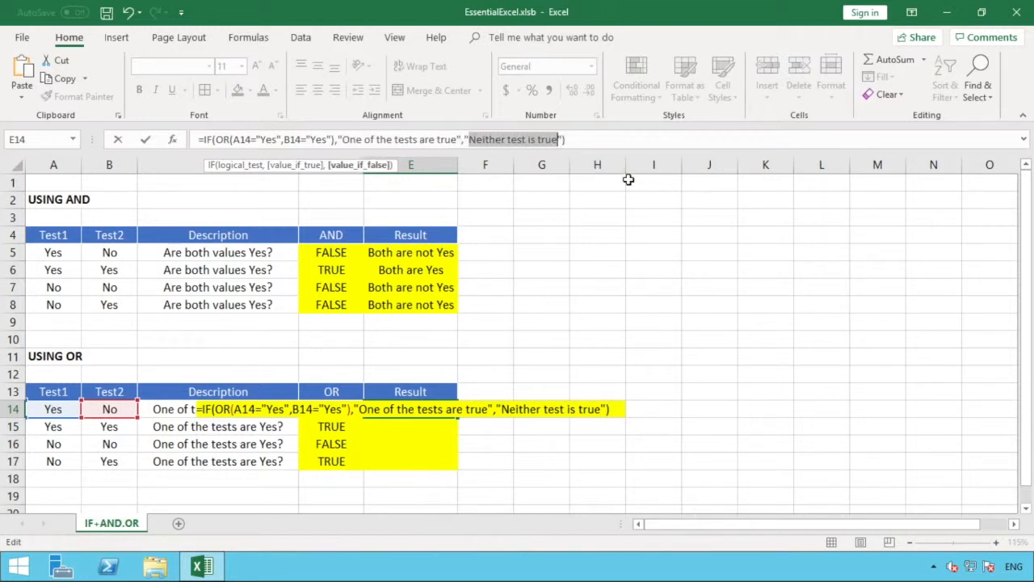
{"action": "left_click", "coordinate": [612, 140]}
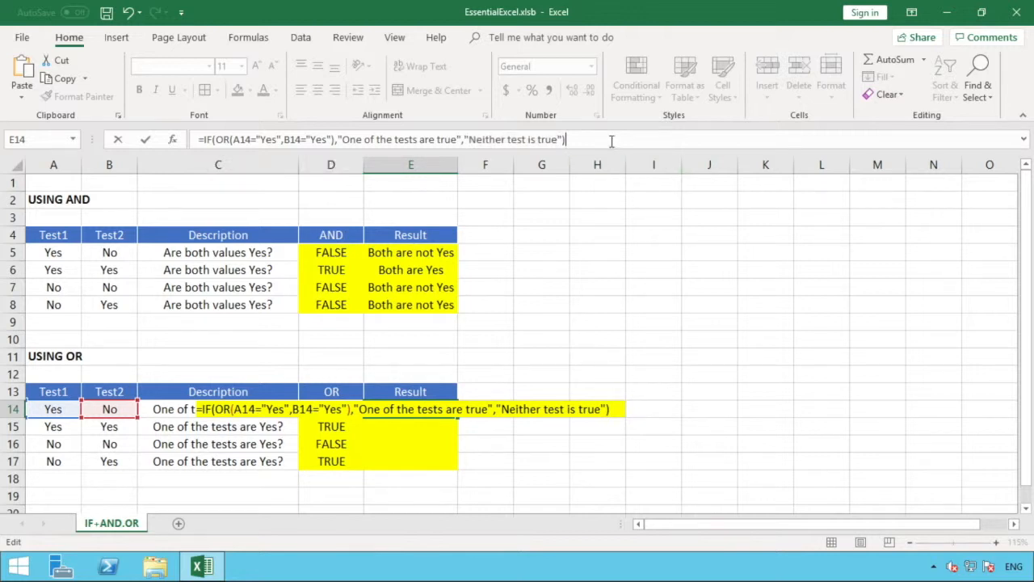
{"action": "key", "text": "Return"}
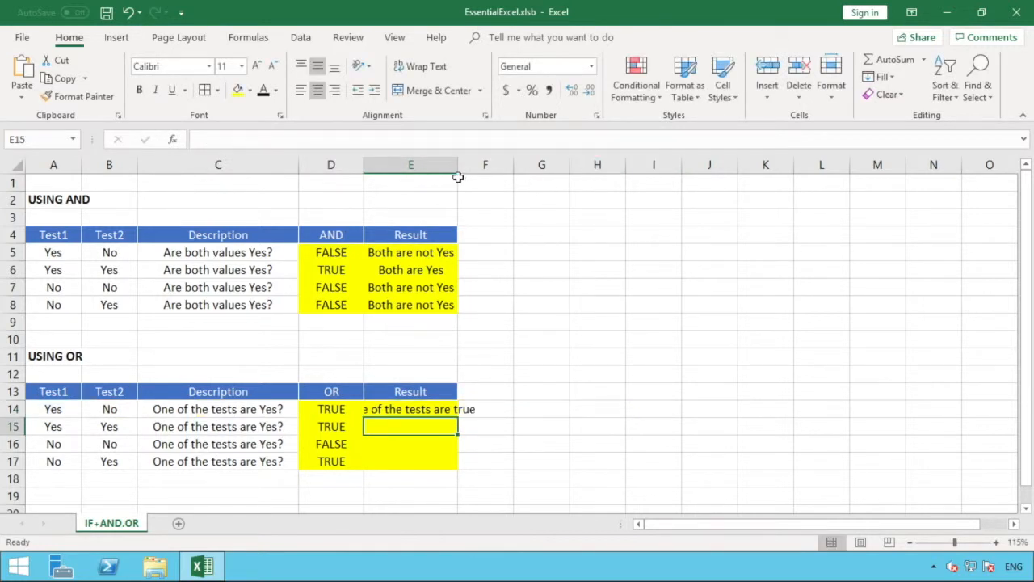
- Autofit column E to its contents and fill the IF formula from E14 down through E17
{"action": "double_click", "coordinate": [457, 167]}
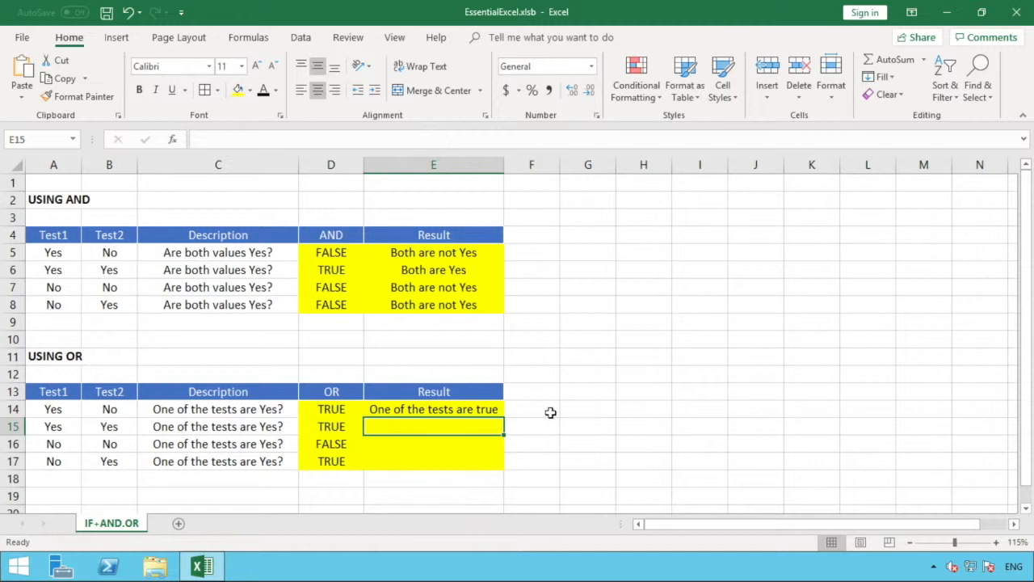
{"action": "left_click", "coordinate": [495, 409]}
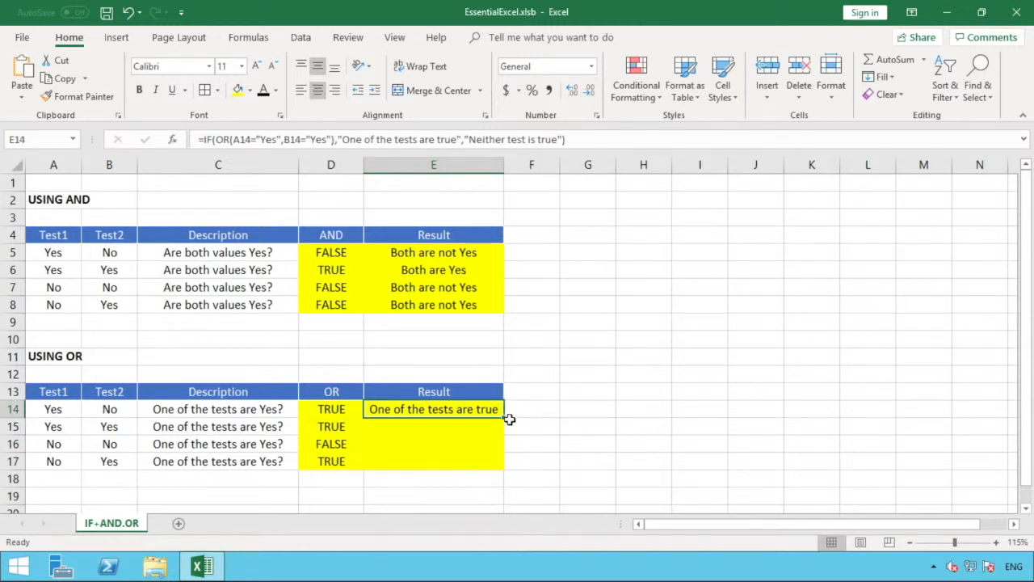
{"action": "left_click_drag", "start_coordinate": [503, 417], "coordinate": [497, 470]}
{"action": "left_click", "coordinate": [518, 440]}
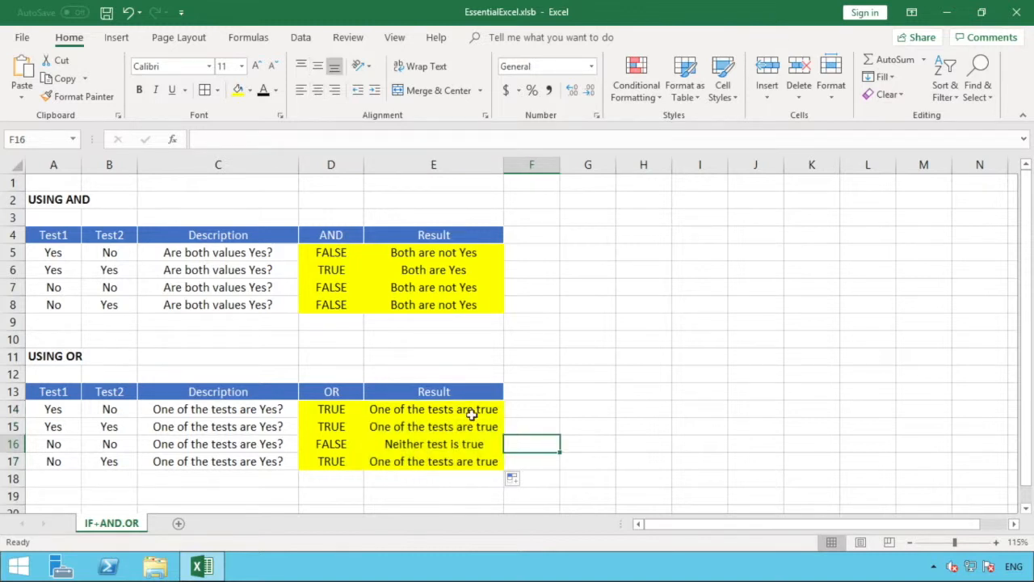
- Reword the IF formula in E14 to return "One of the tests are Yes" when true and "Neither test is Yes" when false
{"action": "left_click", "coordinate": [443, 413]}
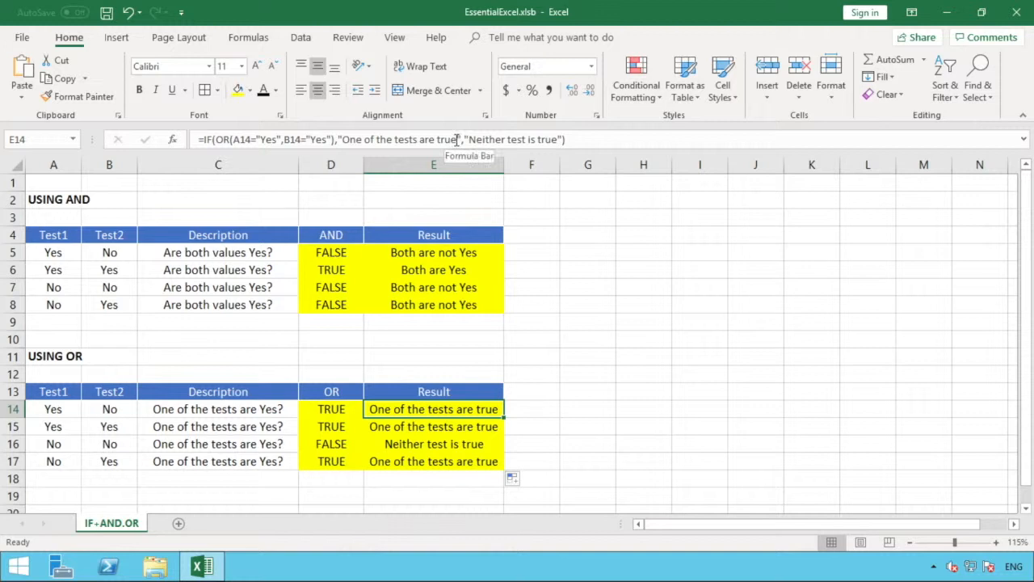
{"action": "left_click_drag", "start_coordinate": [457, 139], "coordinate": [437, 141]}
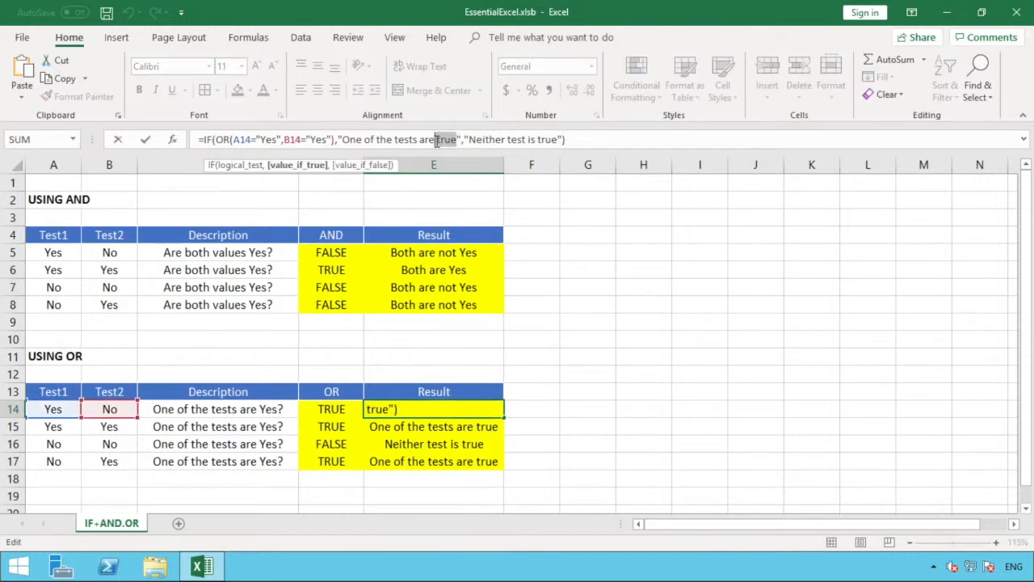
{"action": "type", "text": "yes"}
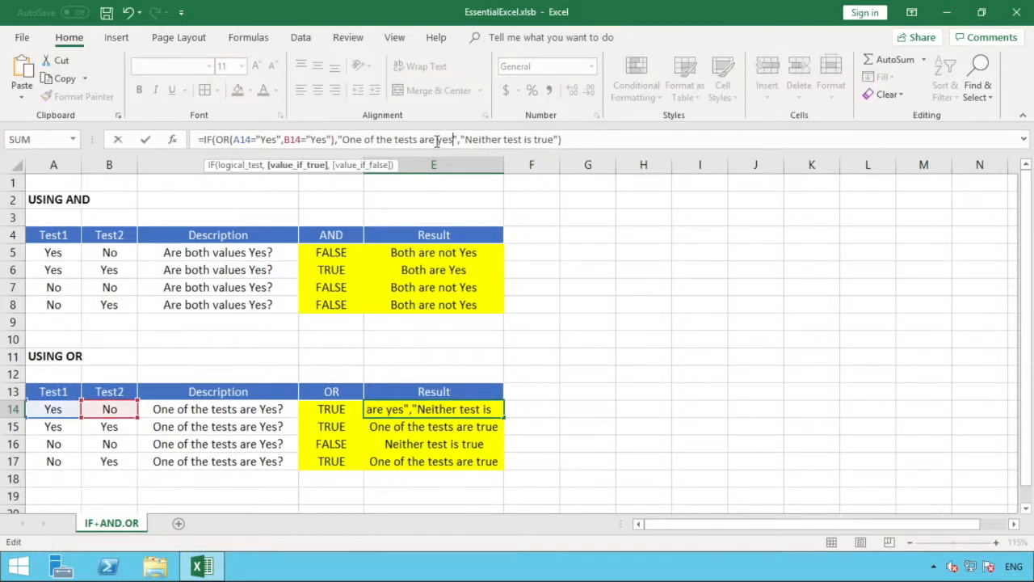
{"action": "left_click", "coordinate": [437, 140]}
{"action": "key", "text": "Delete"}
{"action": "type", "text": "Y"}
{"action": "left_click_drag", "start_coordinate": [534, 140], "coordinate": [554, 140]}
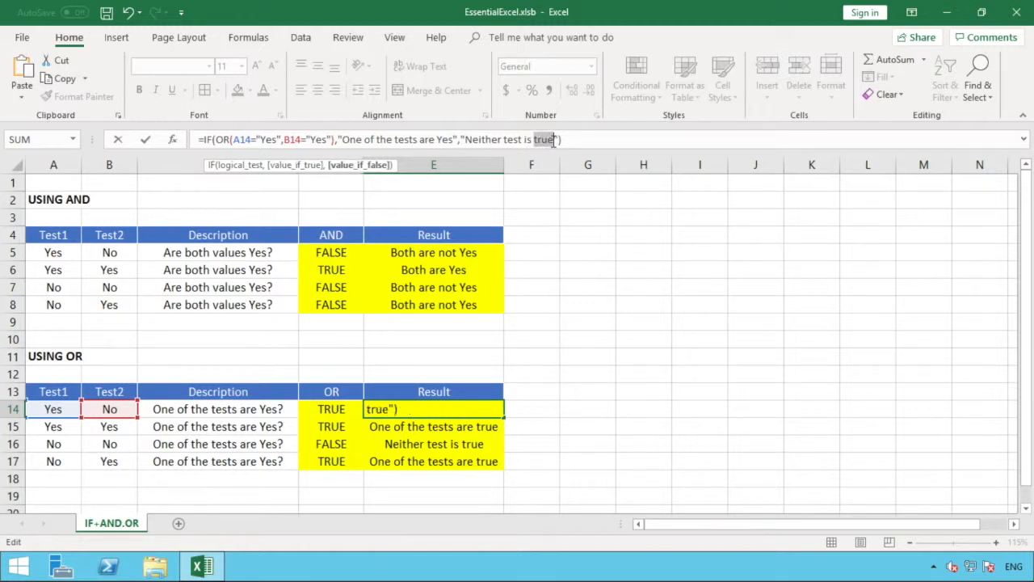
{"action": "type", "text": "Yes"}
{"action": "key", "text": "Return"}
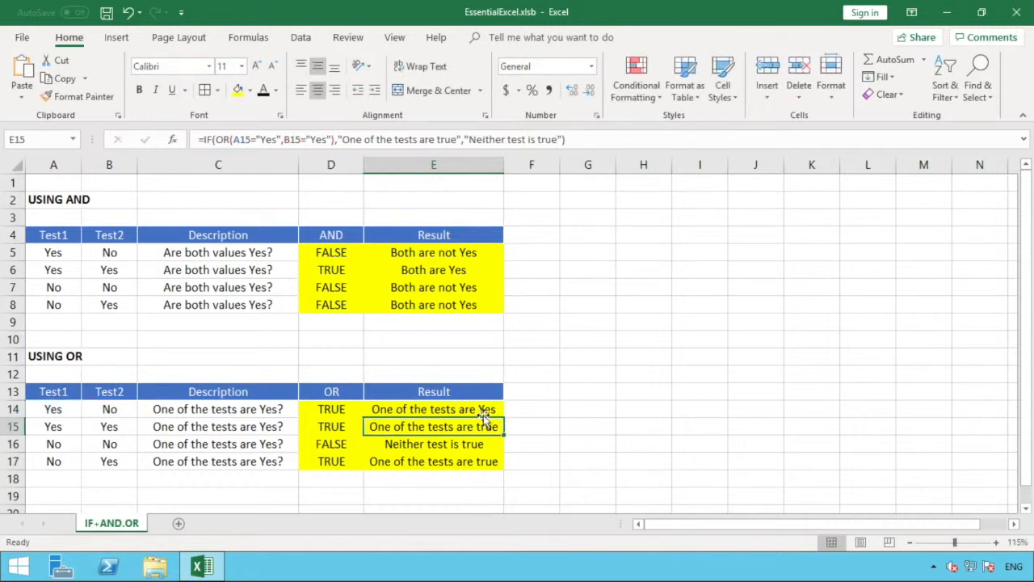
- Fill the reworded IF formula from E14 down through E17 and compare the OR and Result formulas in rows 14 and 16
{"action": "left_click", "coordinate": [485, 412]}
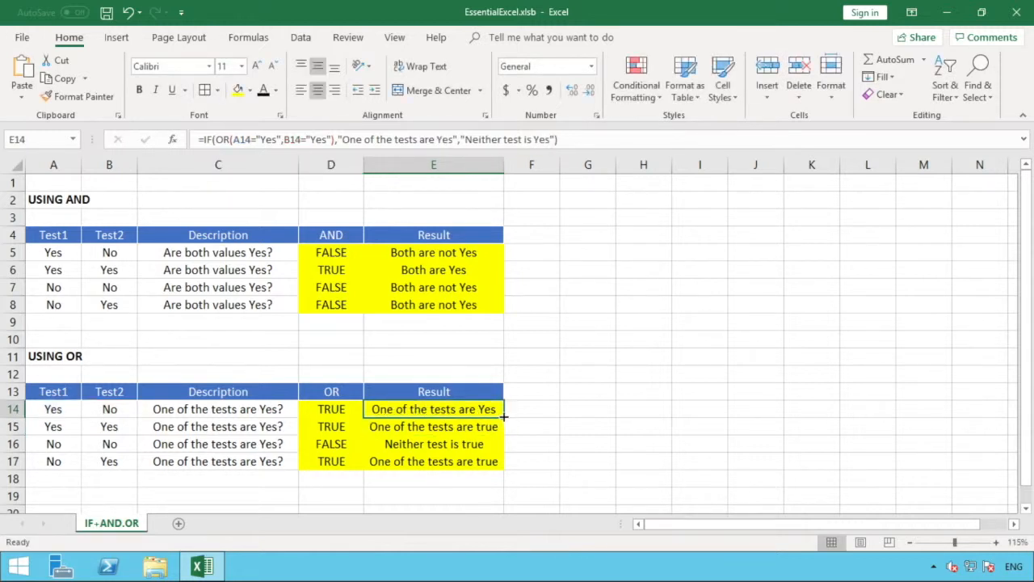
{"action": "left_click_drag", "start_coordinate": [502, 415], "coordinate": [541, 442]}
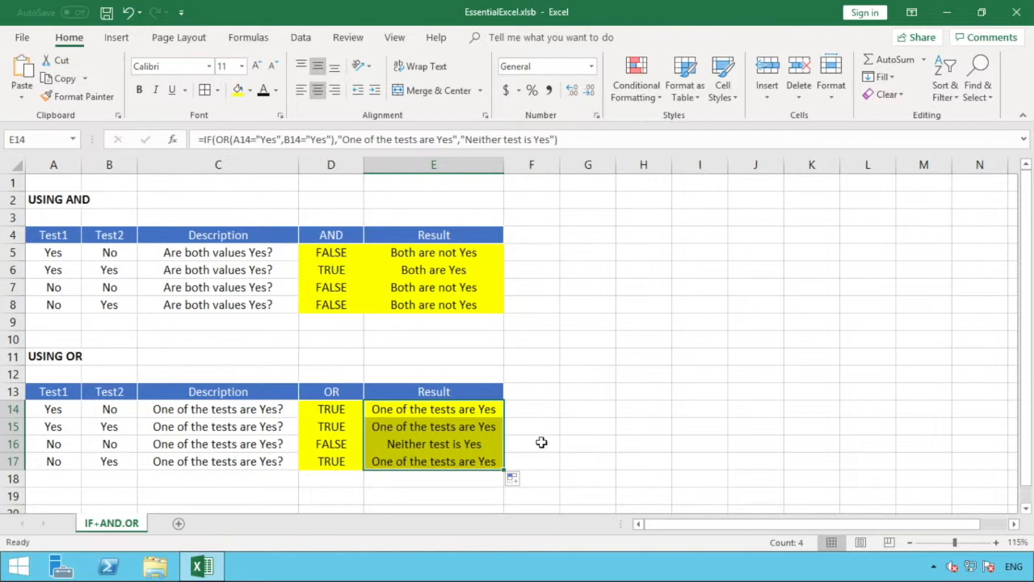
{"action": "left_click", "coordinate": [327, 410]}
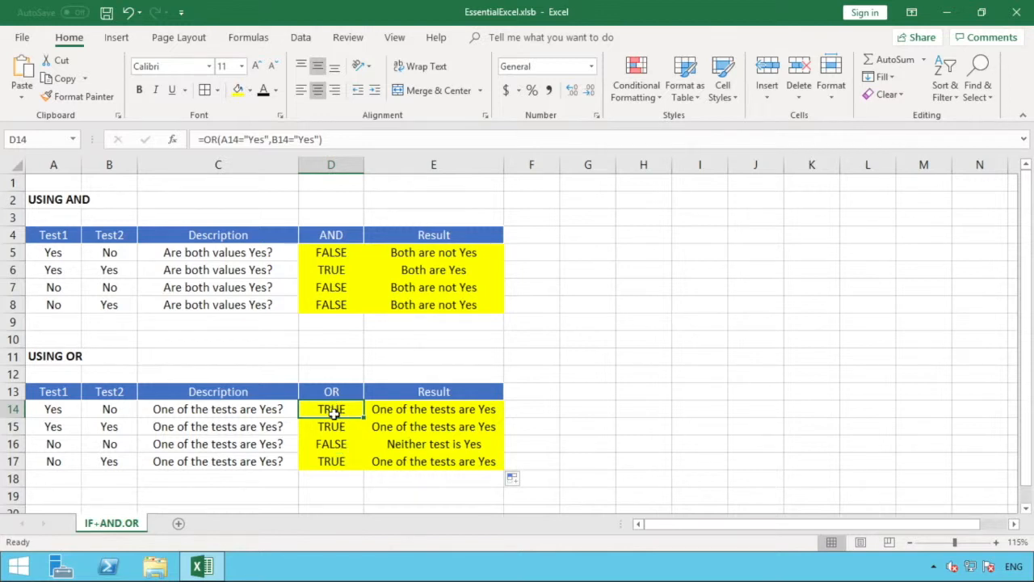
{"action": "left_click", "coordinate": [437, 412]}
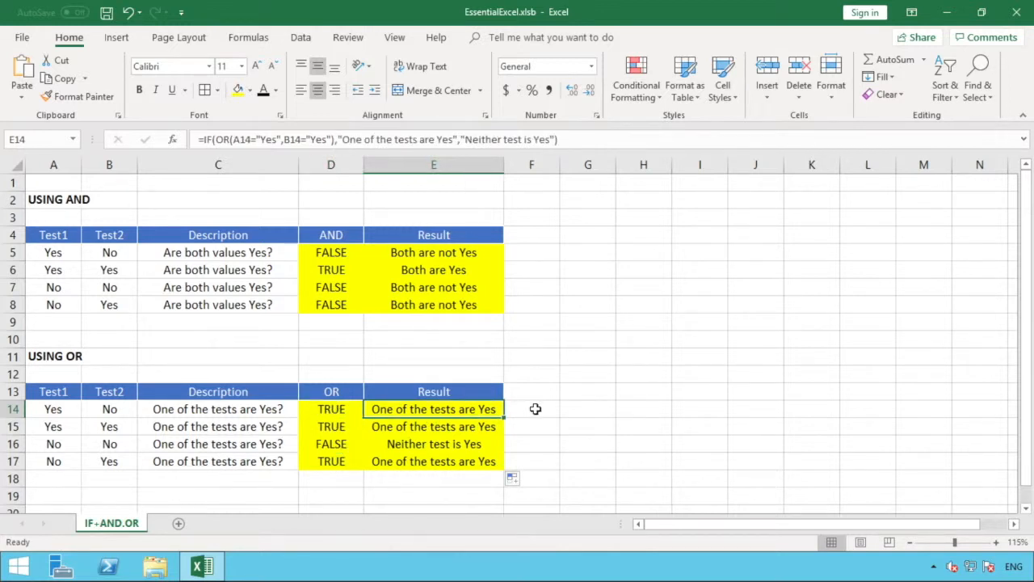
{"action": "left_click", "coordinate": [321, 446]}
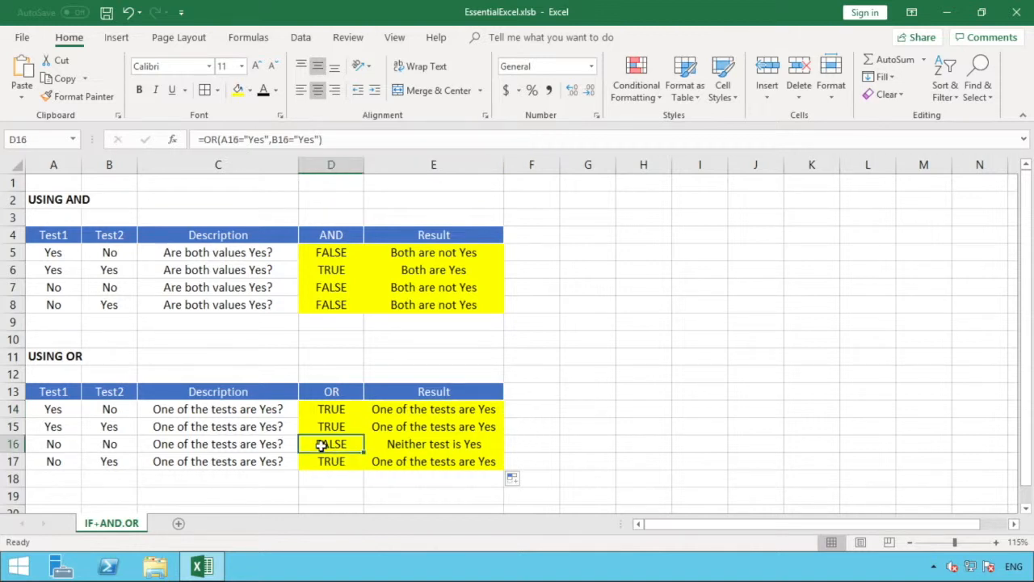
{"action": "left_click", "coordinate": [483, 449]}
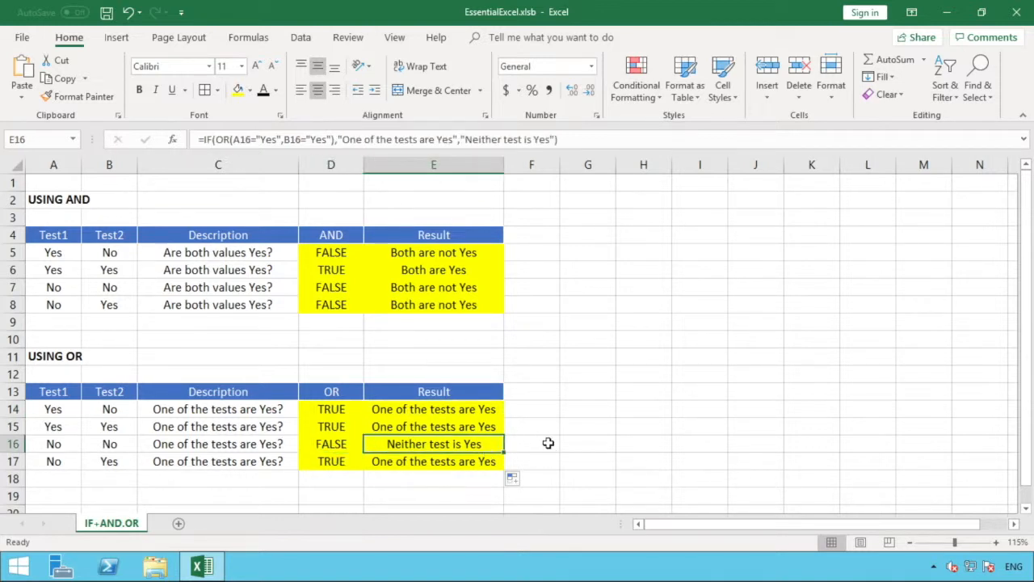